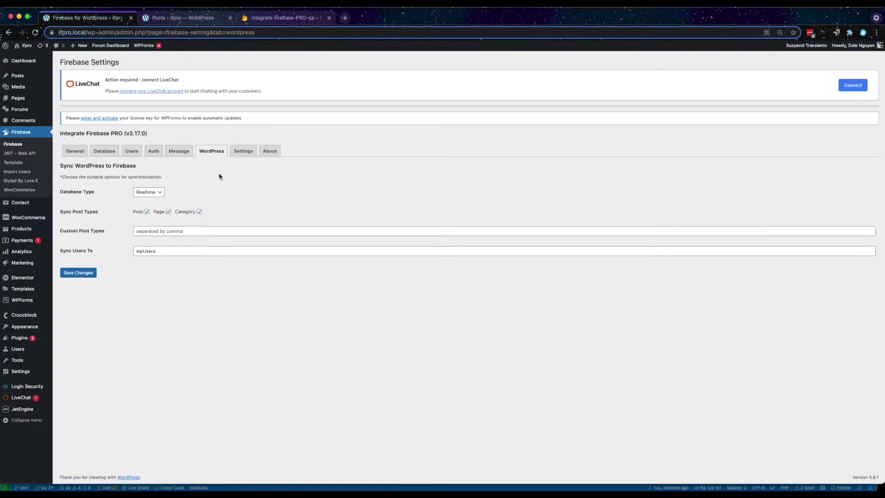
# - Review the Firebase plugin settings: Realtime database type, custom post types, and the wpUsers collection
pyautogui.click(158, 197)
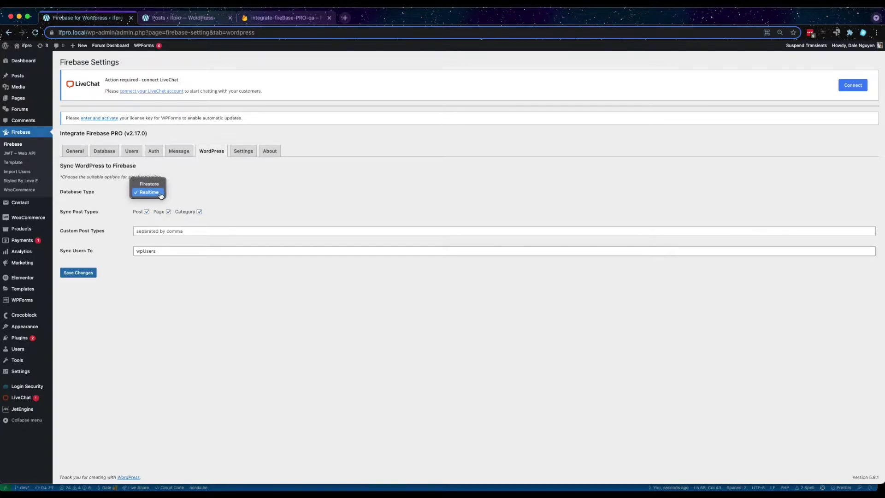
pyautogui.click(184, 198)
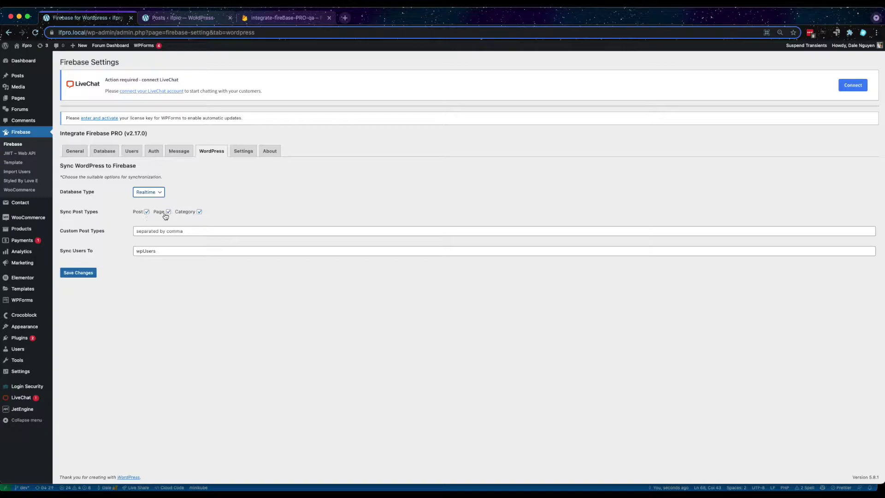
pyautogui.click(164, 231)
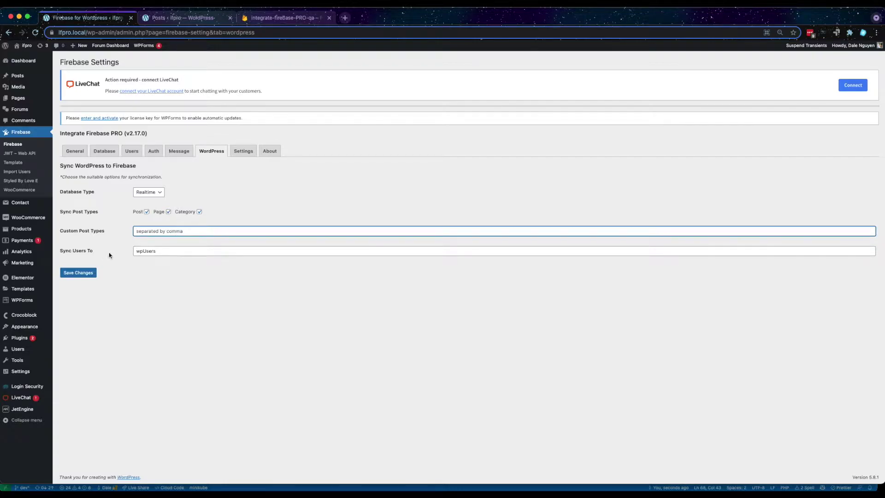
pyautogui.click(147, 253)
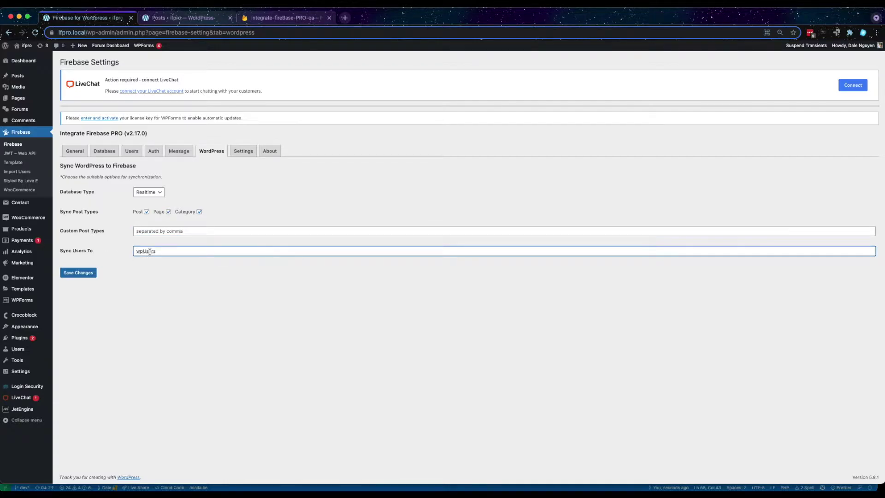
pyautogui.doubleClick(148, 254)
# - Publish post 'Test Post' reading 'This should go to firebase' and note its ID 237
pyautogui.hotkey('ctrl', 'Tab')
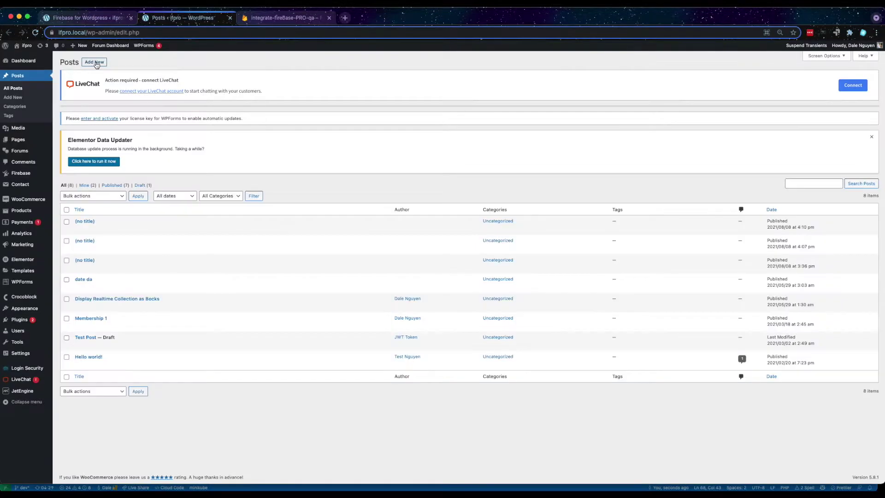
pyautogui.click(96, 64)
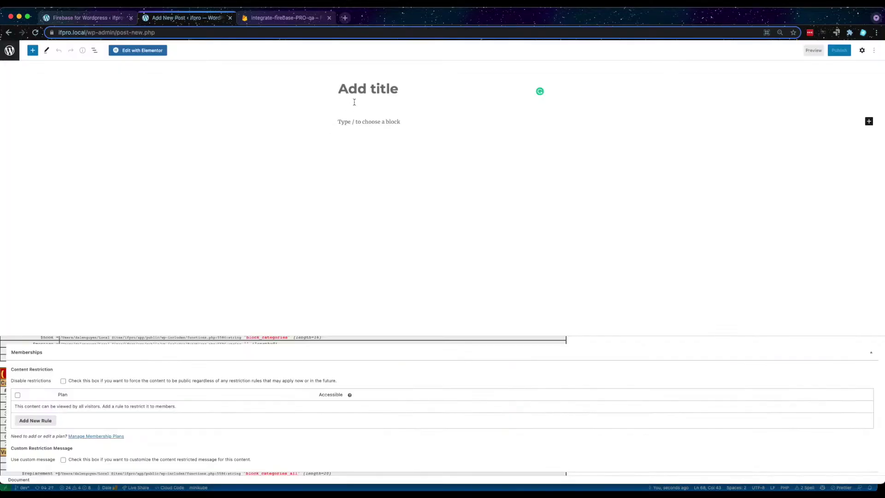
pyautogui.write('Test ')
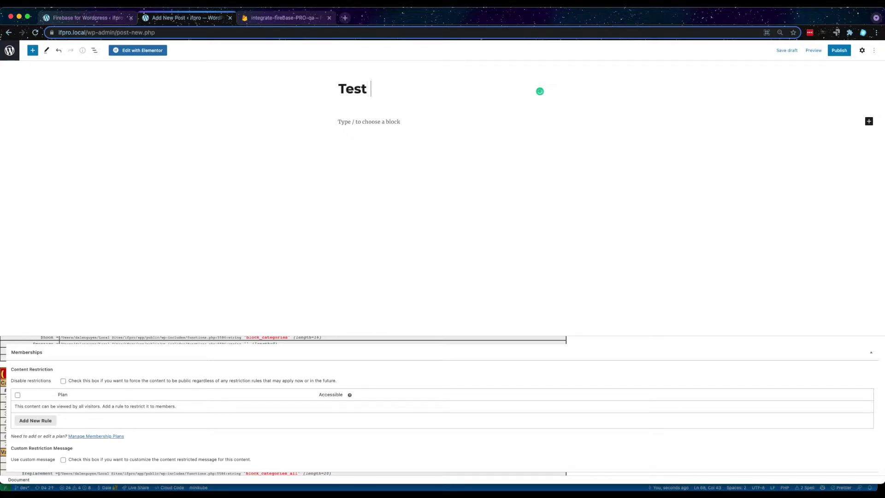
pyautogui.write('Post')
pyautogui.click(377, 122)
pyautogui.write('This')
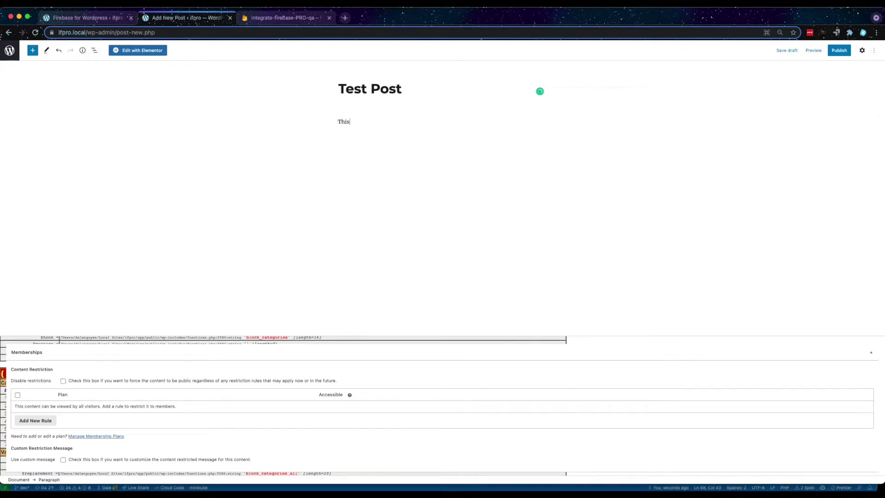
pyautogui.write(' should go to ')
pyautogui.write('firebase')
pyautogui.click(840, 52)
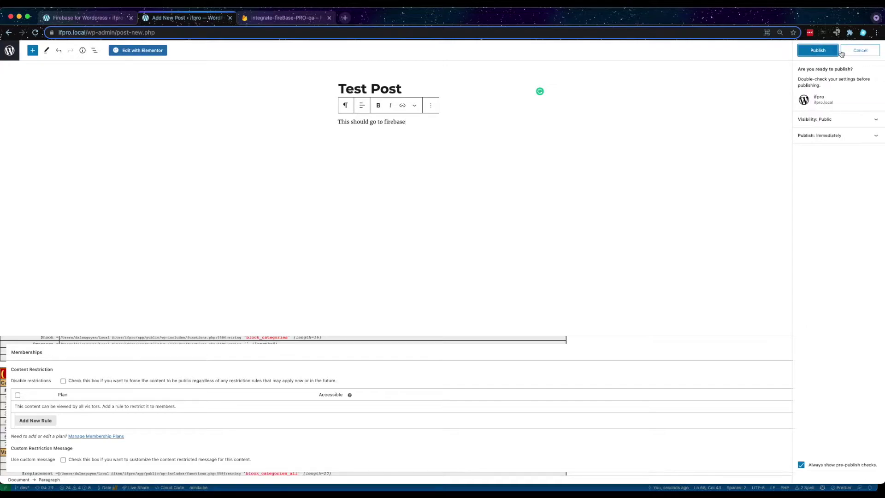
pyautogui.click(819, 52)
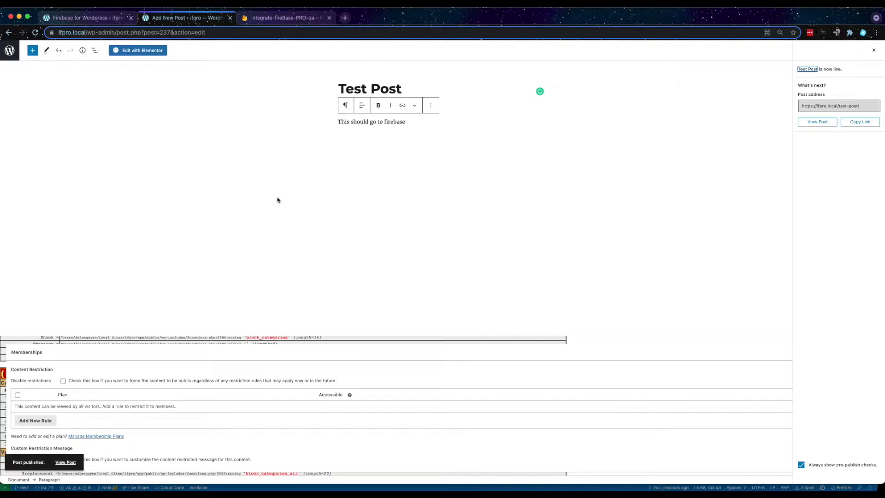
pyautogui.click(168, 34)
pyautogui.doubleClick(184, 33)
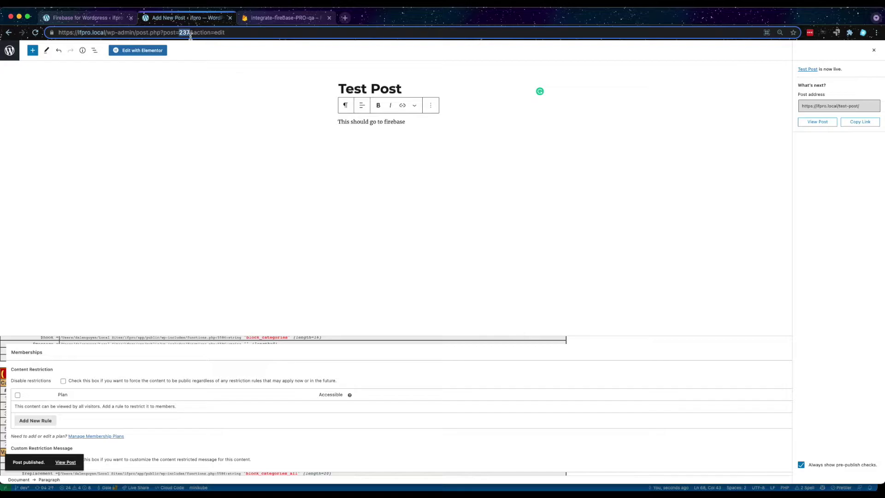
# - Expand Firebase record 237's author, taxonomies and categories, and inspect post_title 'Test Post'
pyautogui.click(271, 20)
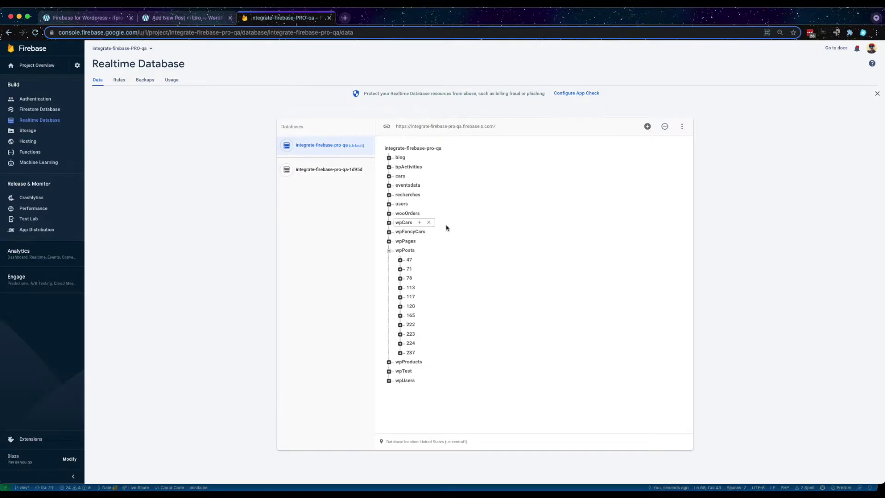
pyautogui.moveTo(411, 353)
pyautogui.click(400, 354)
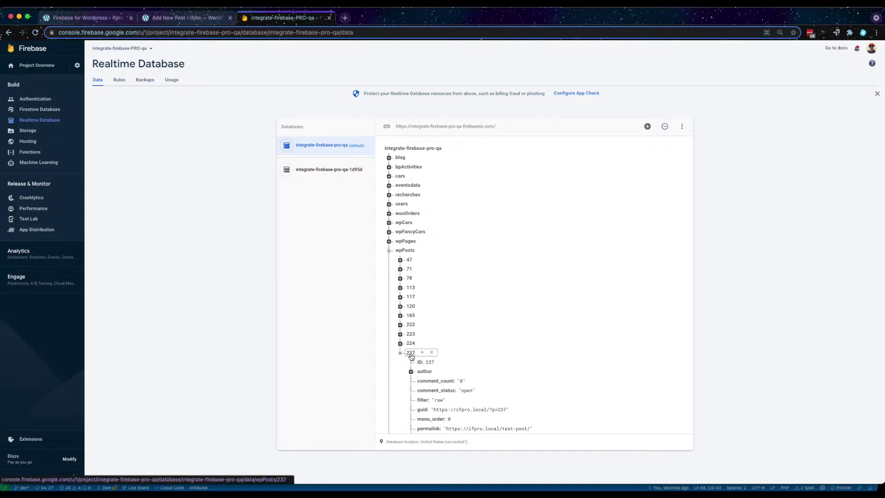
pyautogui.scroll(-2, 508, 369)
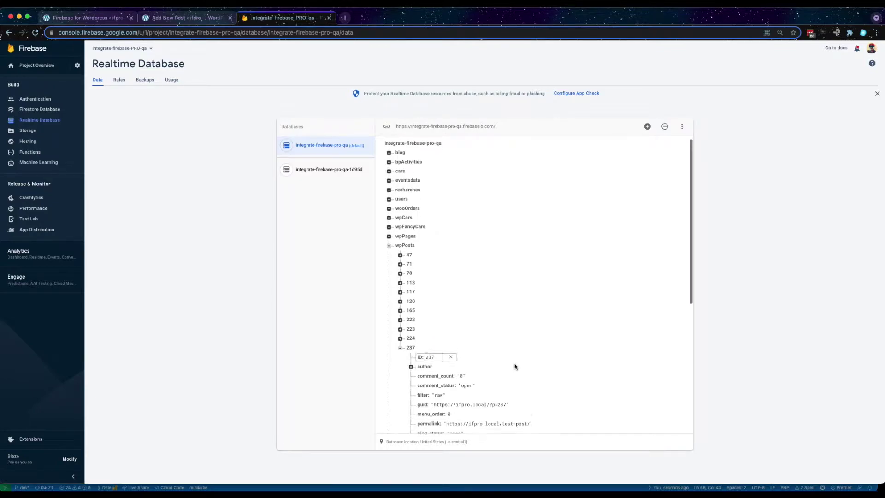
pyautogui.scroll(-1, 515, 356)
pyautogui.scroll(-2, 516, 346)
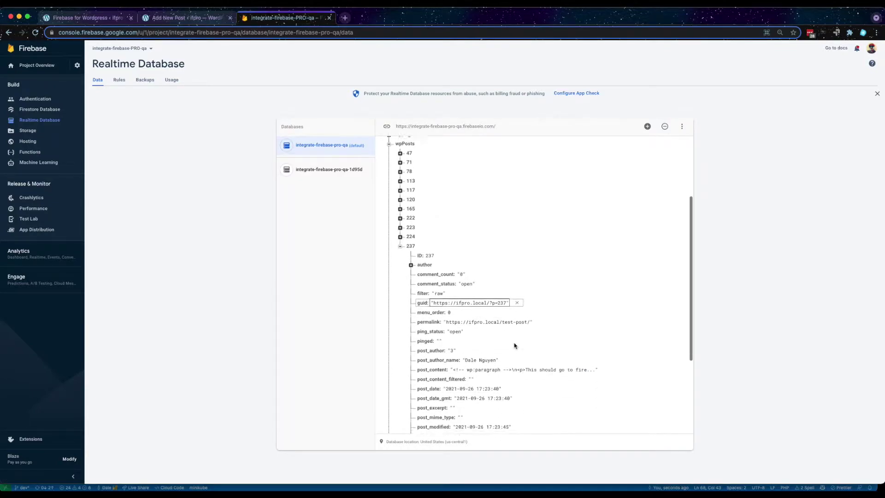
pyautogui.click(411, 261)
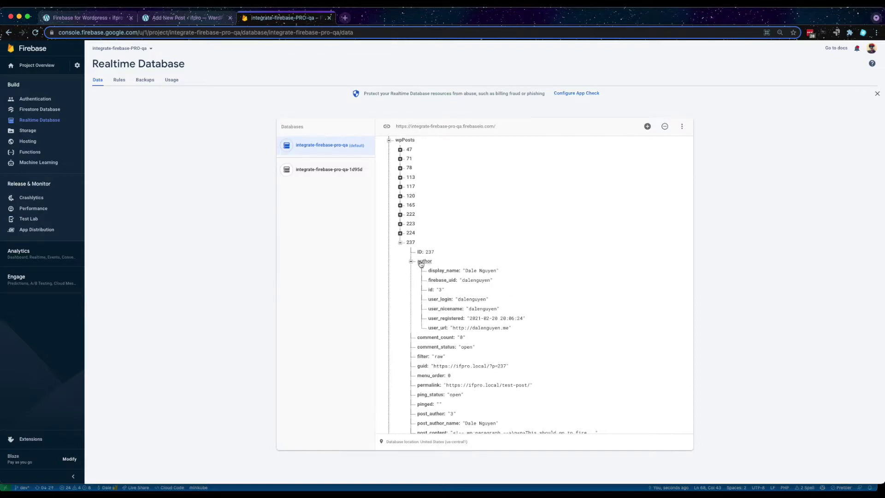
pyautogui.scroll(-1, 554, 296)
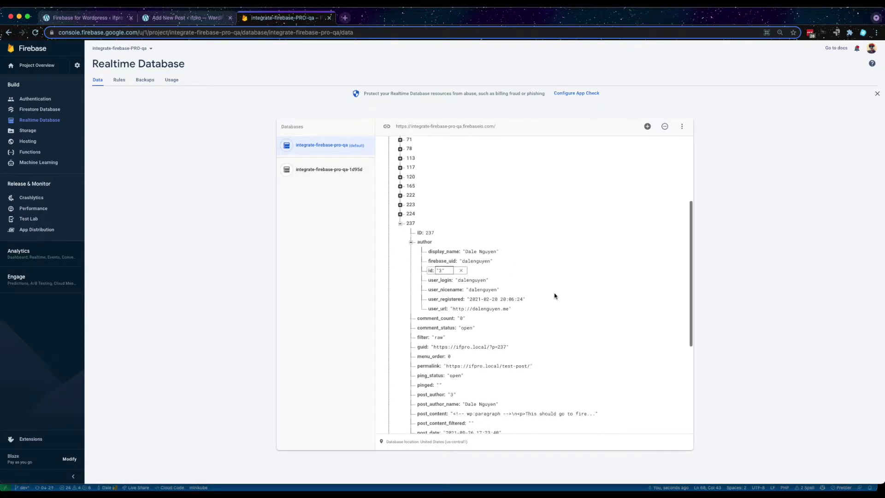
pyautogui.scroll(-1, 554, 296)
pyautogui.scroll(-1, 554, 296)
pyautogui.scroll(-1, 553, 297)
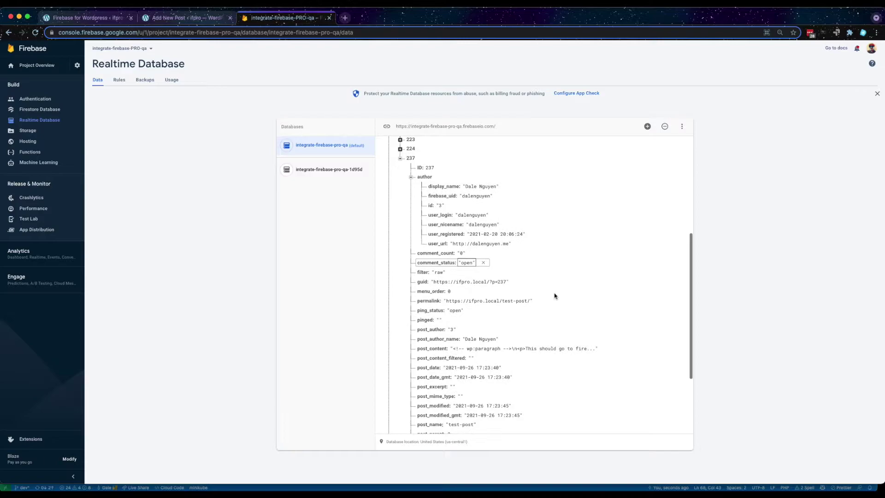
pyautogui.scroll(-1, 553, 297)
pyautogui.scroll(-1, 554, 296)
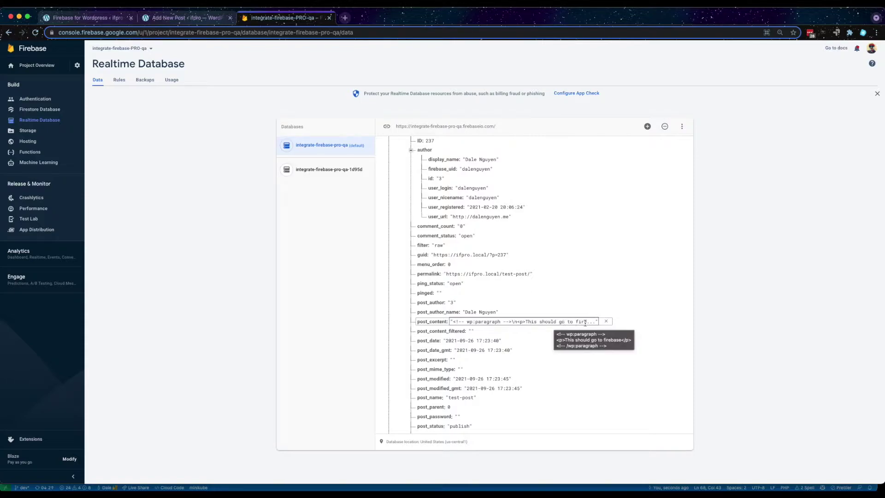
pyautogui.scroll(-3, 568, 330)
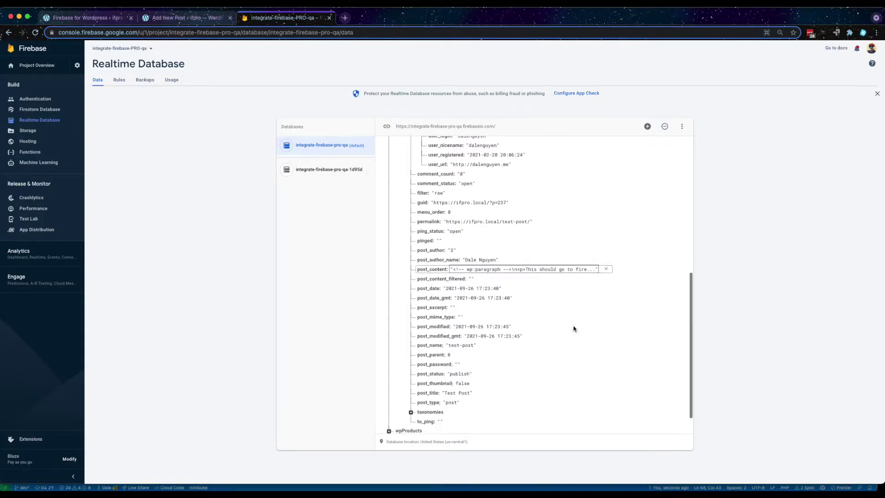
pyautogui.click(411, 392)
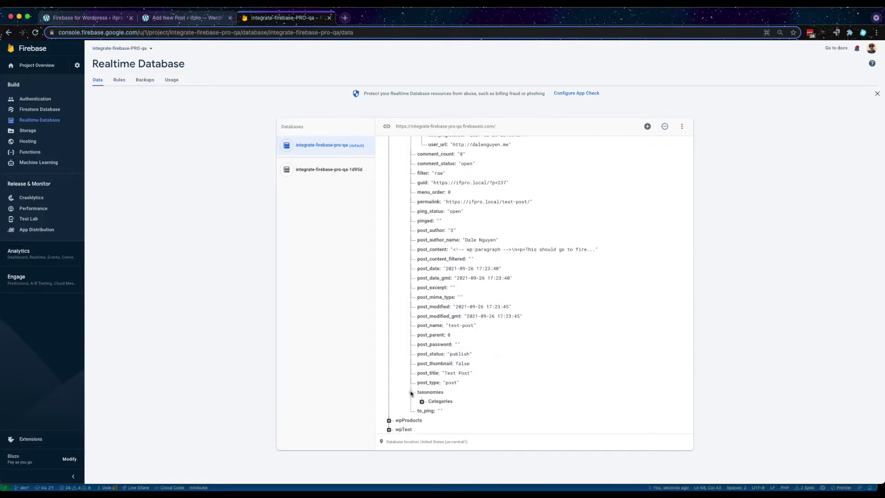
pyautogui.click(422, 400)
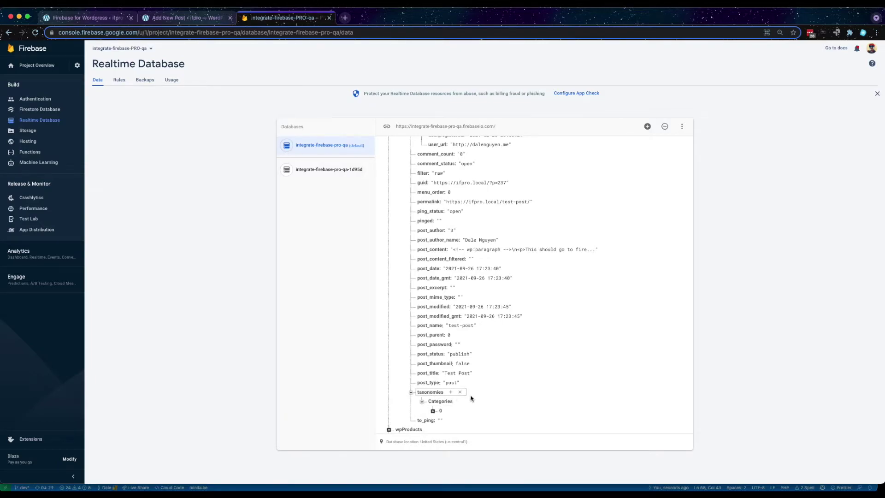
pyautogui.click(433, 410)
pyautogui.scroll(-2, 512, 400)
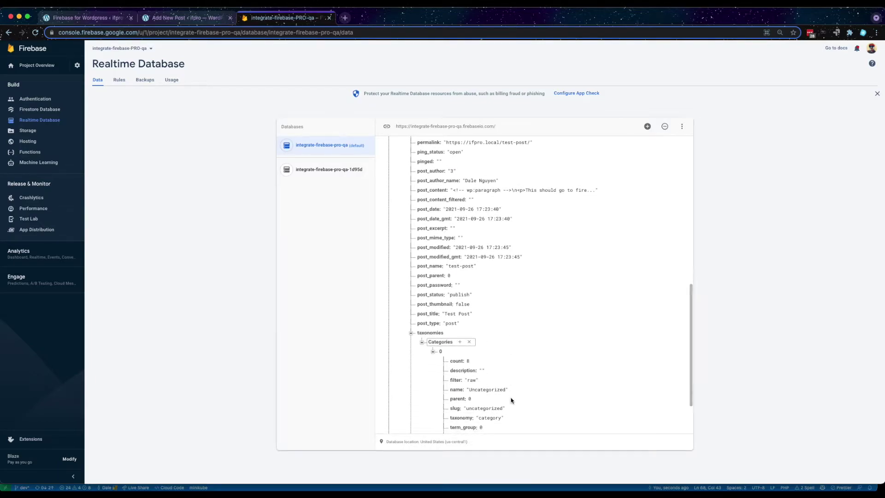
pyautogui.scroll(1, 511, 399)
pyautogui.click(462, 341)
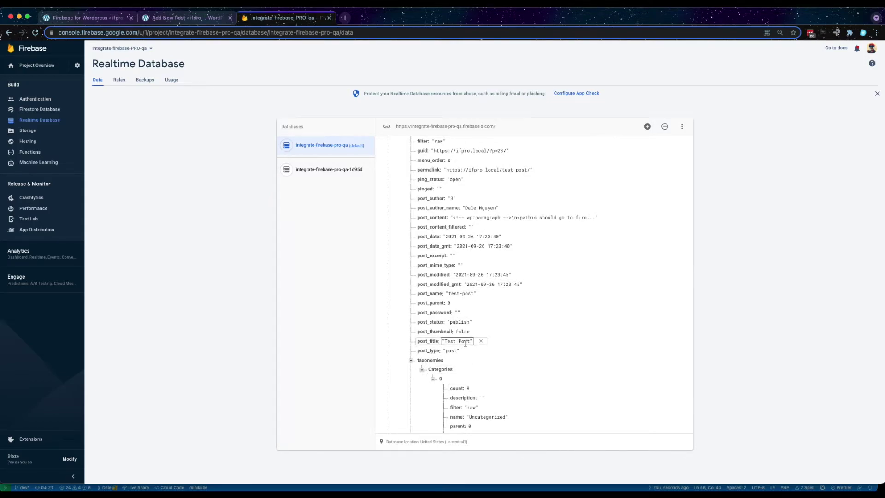
pyautogui.scroll(2, 554, 327)
pyautogui.scroll(1, 554, 328)
pyautogui.scroll(2, 554, 329)
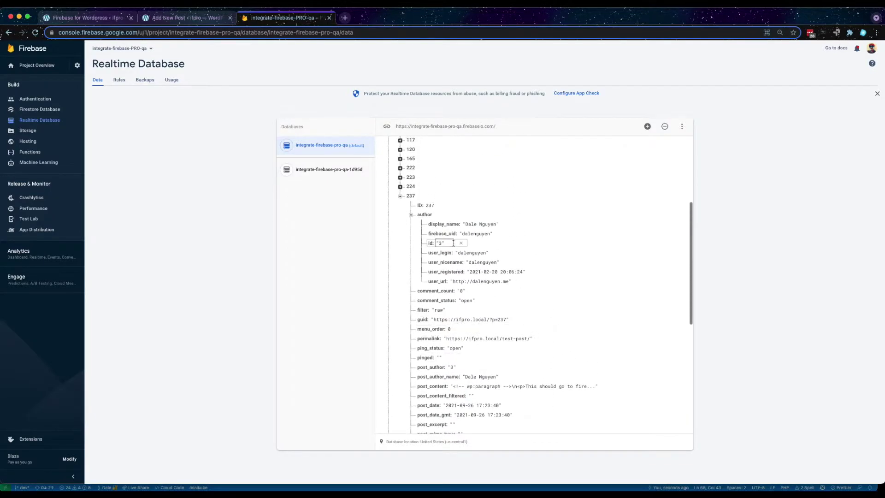
pyautogui.click(411, 215)
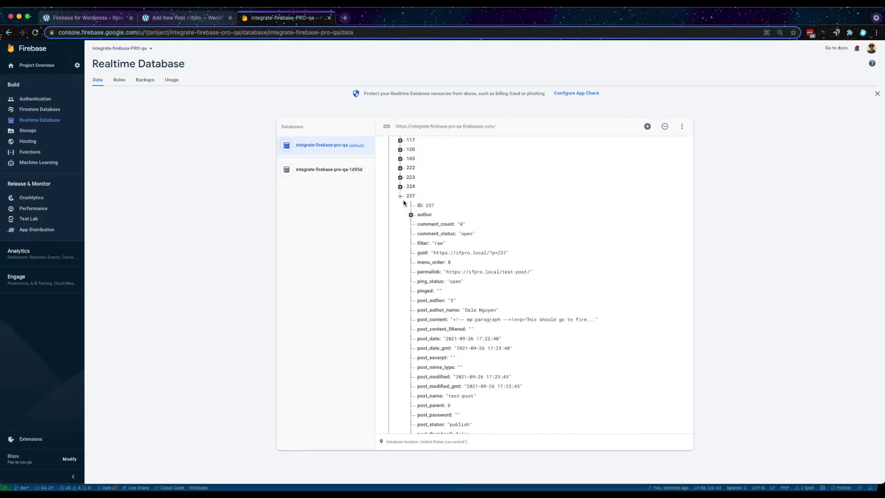
pyautogui.scroll(-3, 425, 249)
pyautogui.scroll(3, 432, 269)
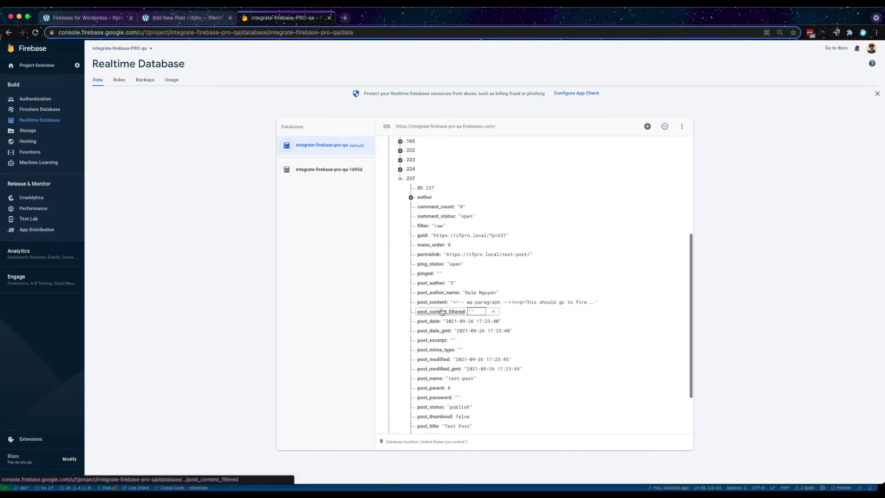
pyautogui.scroll(-1, 436, 280)
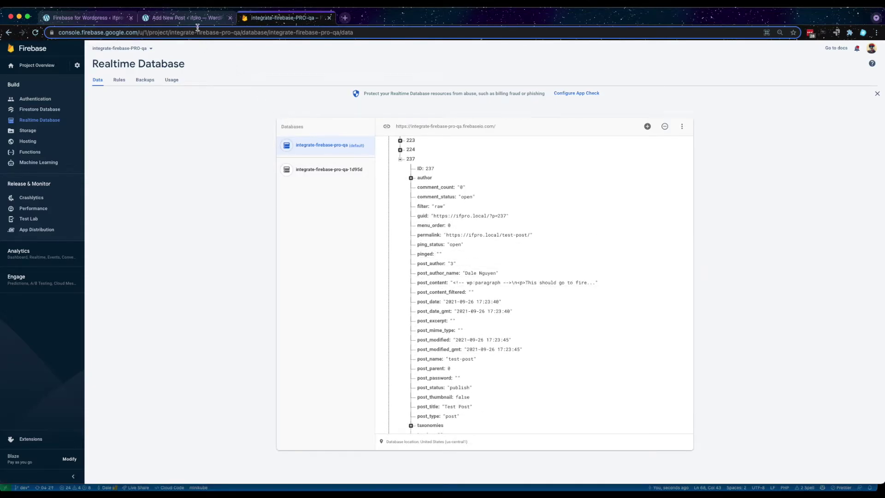
pyautogui.click(176, 19)
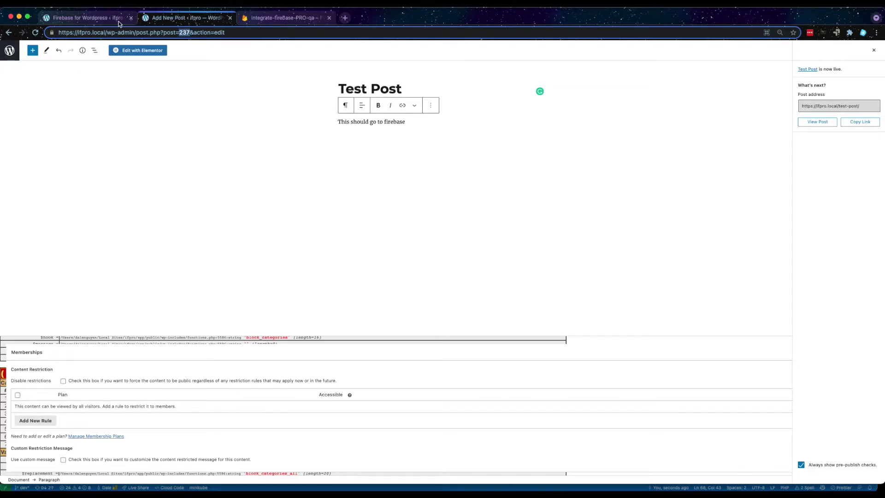
# - View the Firebase for WordPress sync settings, then return to empty line 71 of init.php
pyautogui.click(92, 19)
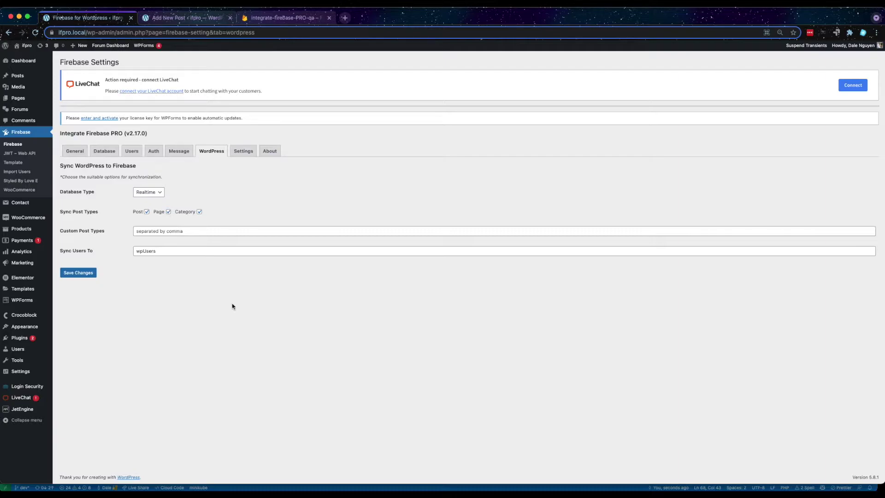
pyautogui.click(281, 488)
pyautogui.click(250, 155)
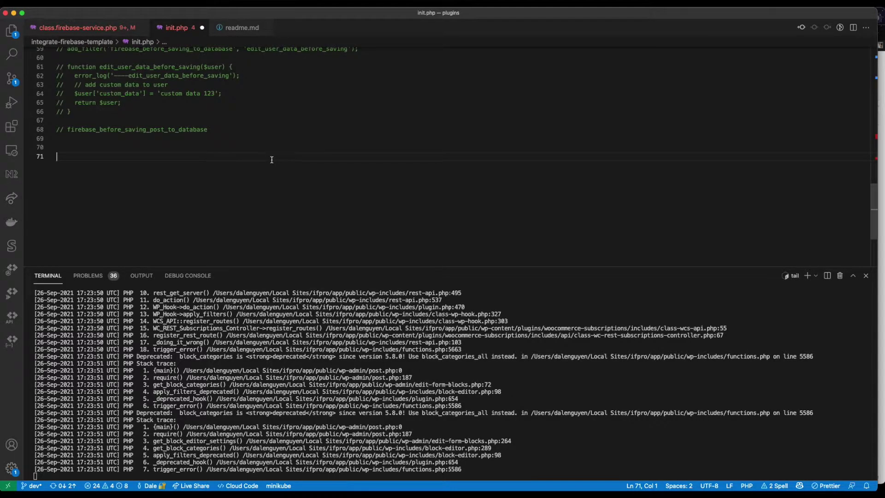
pyautogui.scroll(1, 235, 162)
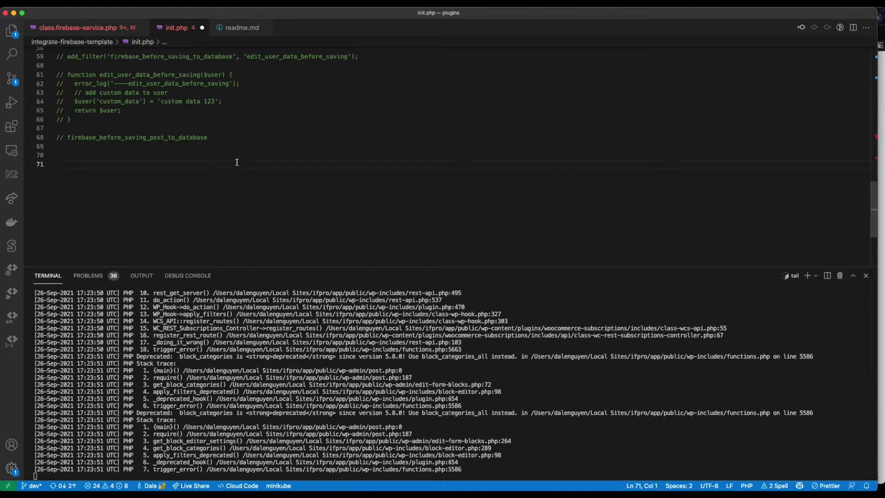
pyautogui.write('add')
pyautogui.write('_f')
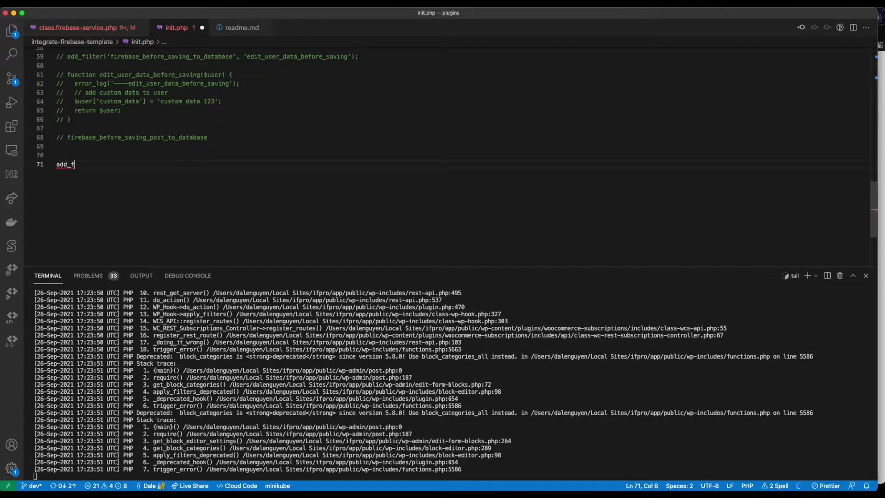
pyautogui.write("ilter('")
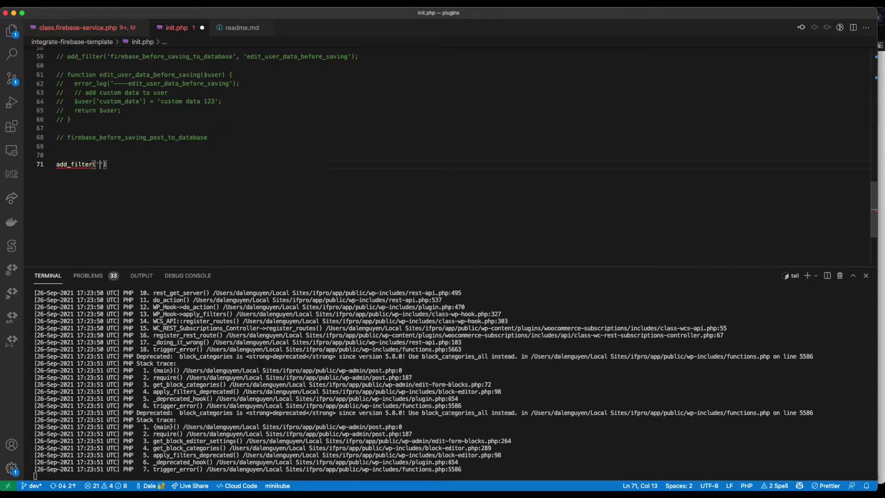
# - Write add_filter('firebase_before_saving_post_to_database', 'edit_post_before_saving') on line 71 of init.php
pyautogui.doubleClick(173, 137)
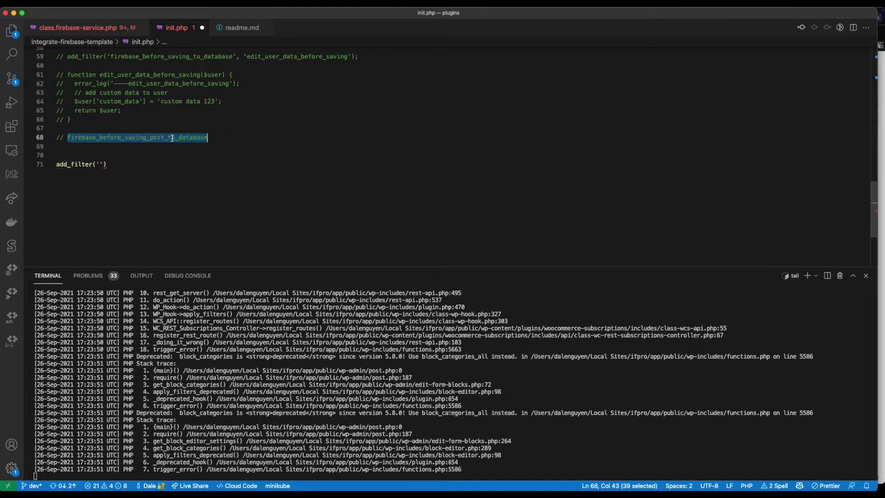
pyautogui.press('super+c')
pyautogui.click(102, 164)
pyautogui.press('super+v')
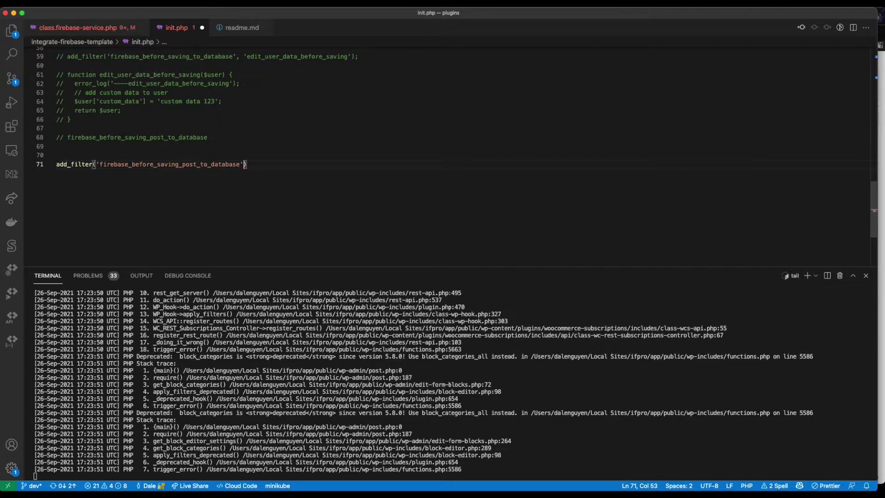
pyautogui.write(", '")
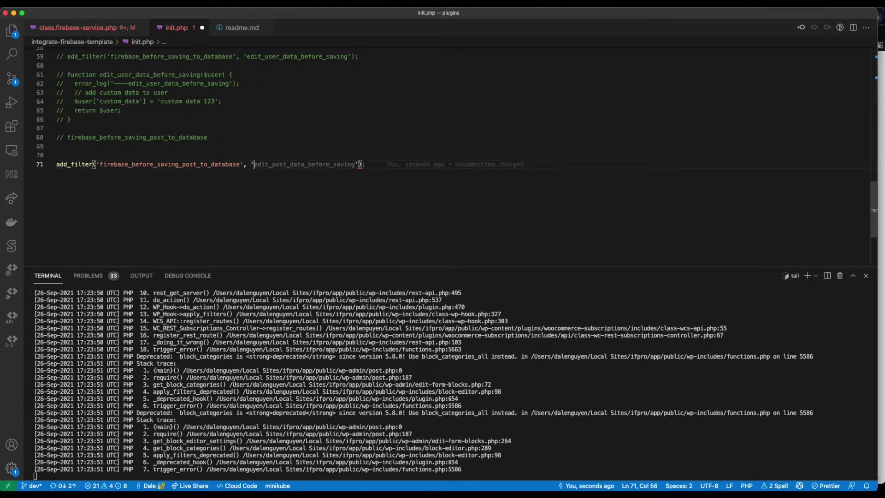
pyautogui.write('edit')
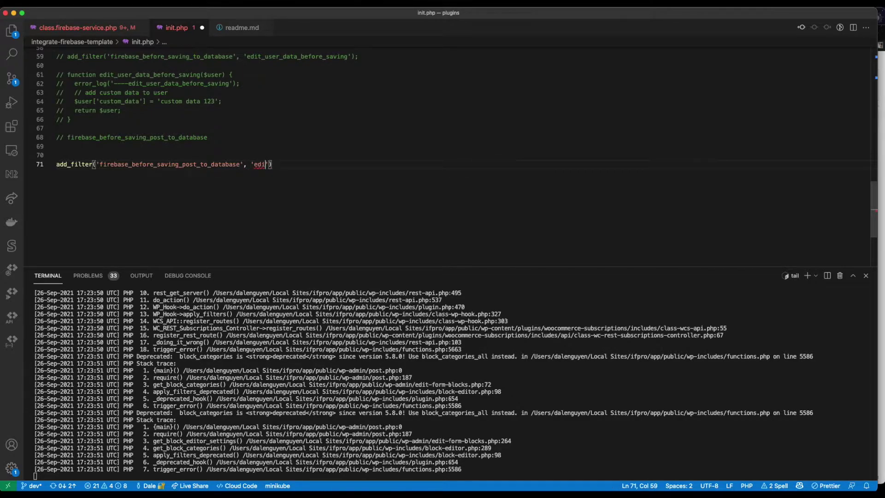
pyautogui.write('_post_')
pyautogui.write('boe')
pyautogui.press('BackSpace')
pyautogui.write('fore_')
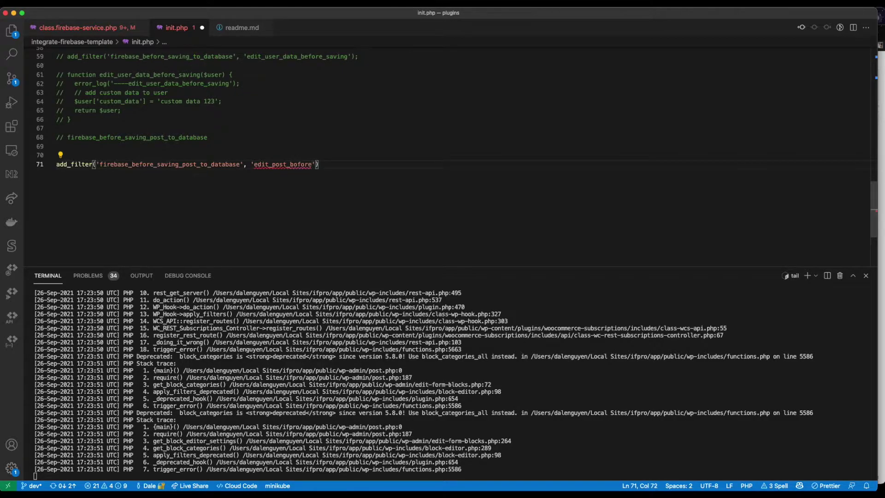
pyautogui.write('saving')
pyautogui.write("');")
pyautogui.press('Return')
pyautogui.press('Return')
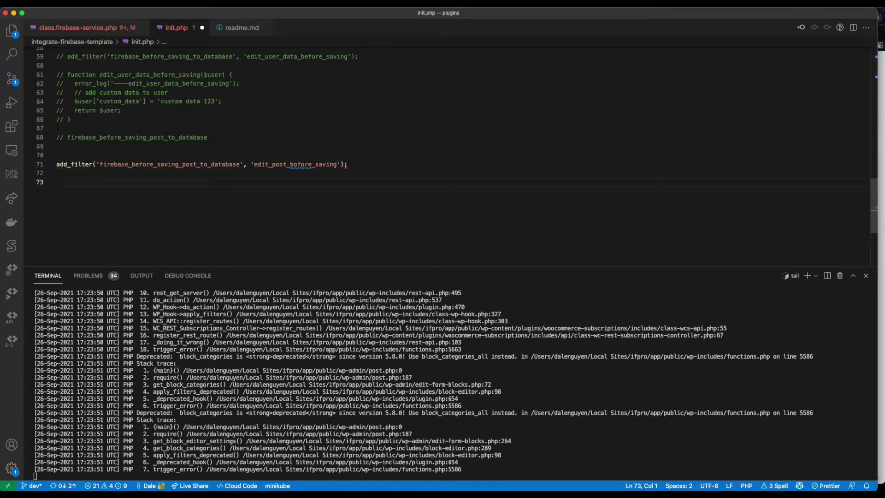
pyautogui.click(300, 164)
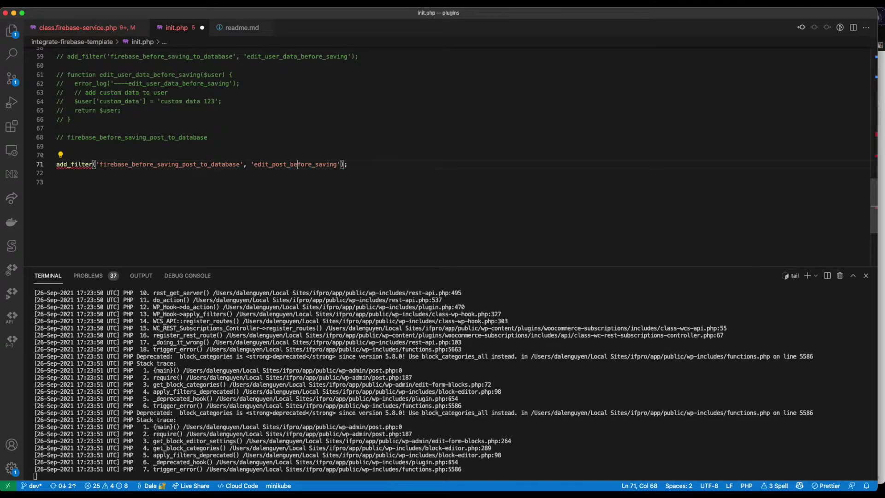
pyautogui.doubleClick(290, 164)
pyautogui.click(236, 186)
pyautogui.write('function')
# - Define the function edit_post_before_saving($post) with an open body
pyautogui.hotkey('ctrl', 'v')
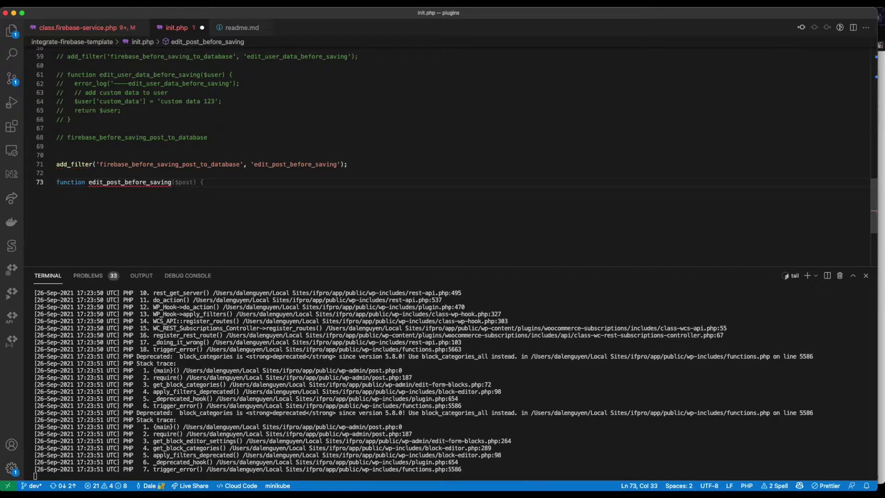
pyautogui.press('Tab')
pyautogui.press('Return')
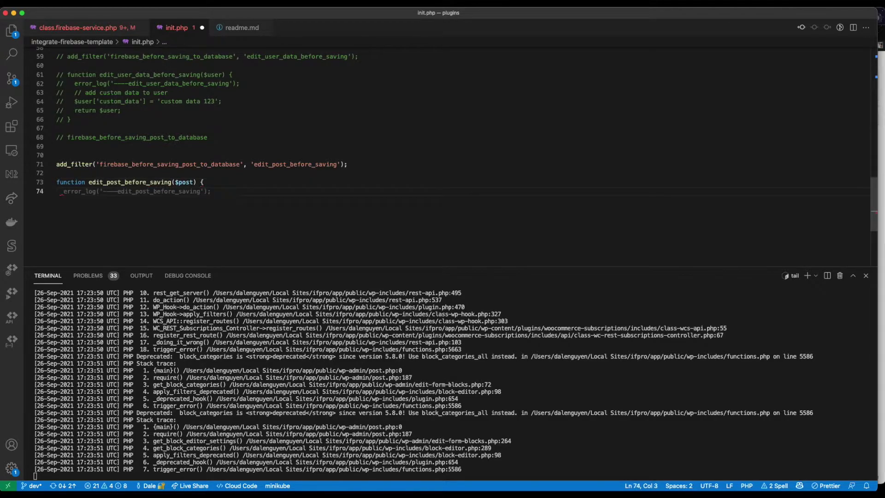
pyautogui.write('}')
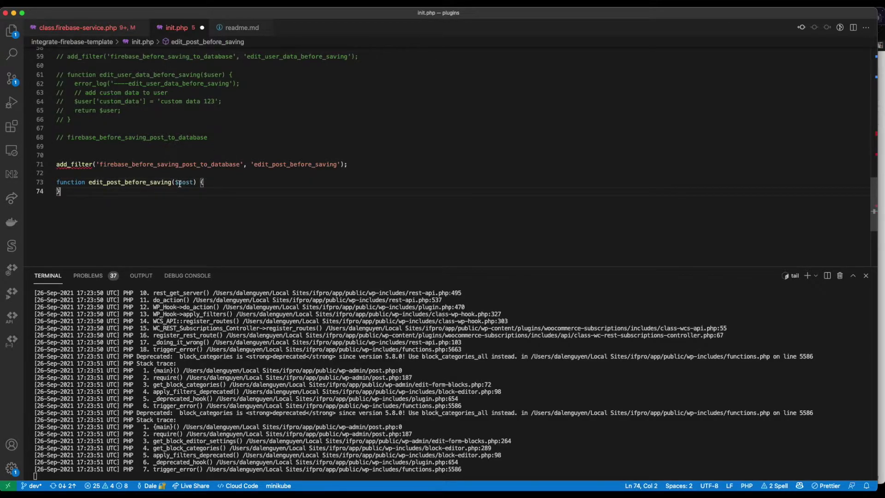
pyautogui.moveTo(174, 182); pyautogui.dragTo(201, 182)
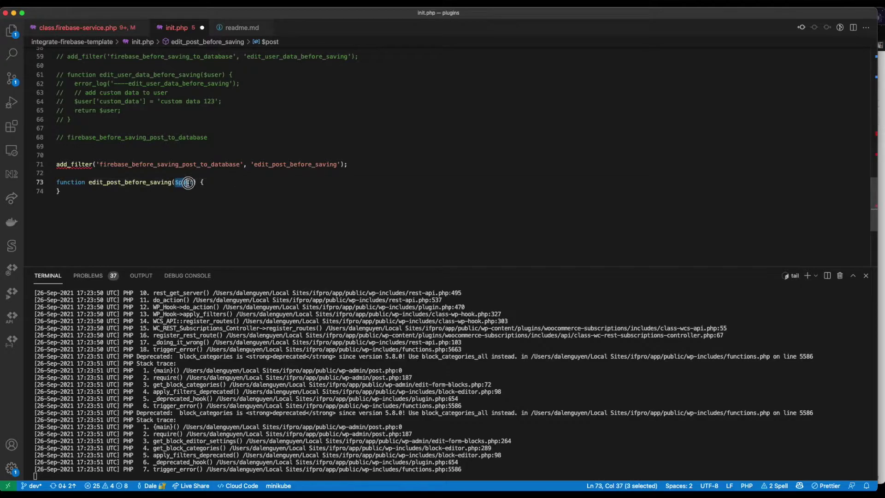
pyautogui.click(217, 183)
pyautogui.press('Return')
pyautogui.press('Return')
pyautogui.write('ret')
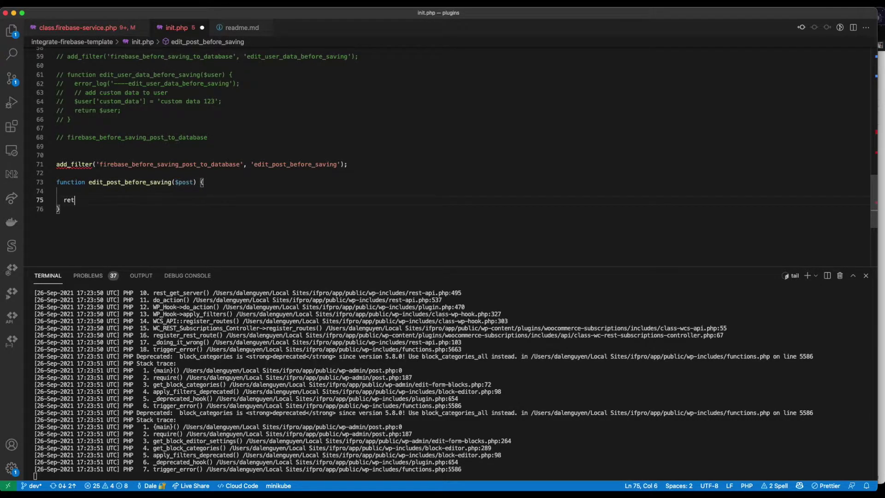
pyautogui.write('urn $pos')
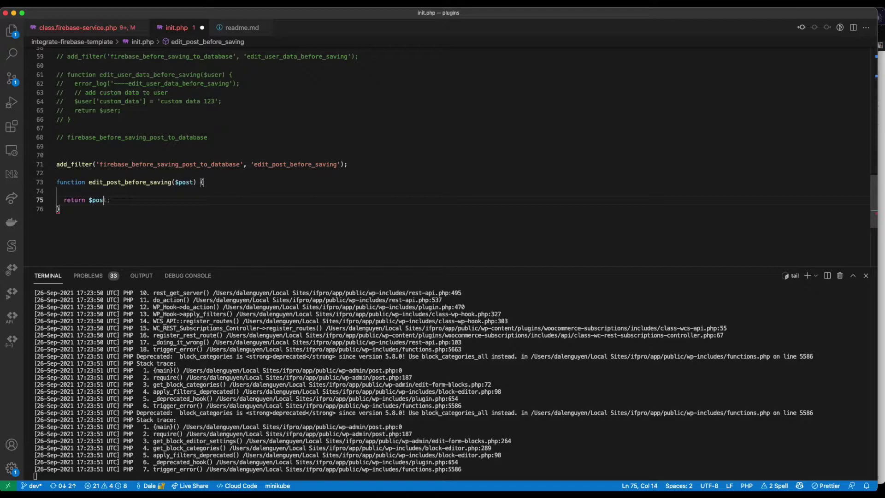
pyautogui.write('t;')
# - Add $post['custom_data'] = 'custom data 123'; before return $post and save init.php
pyautogui.press('Up')
pyautogui.press('Return')
pyautogui.press('Return')
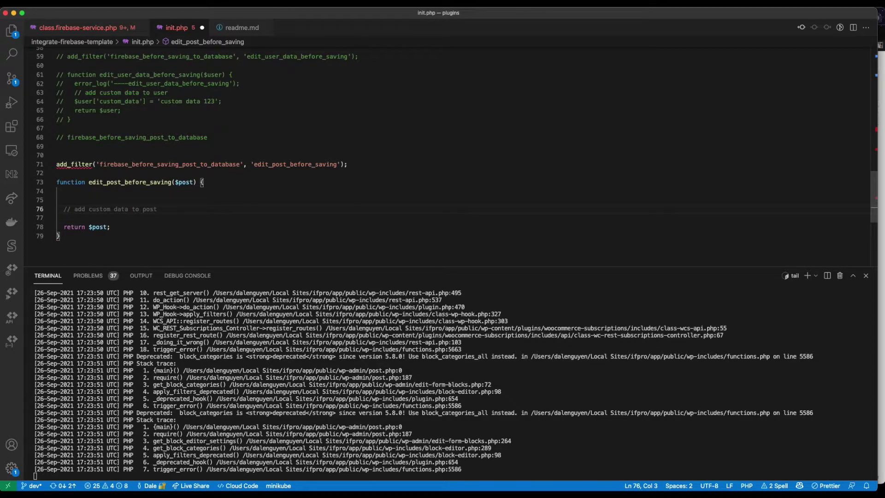
pyautogui.press('Tab')
pyautogui.press('Up')
pyautogui.press('BackSpace')
pyautogui.press('BackSpace')
pyautogui.press('Right')
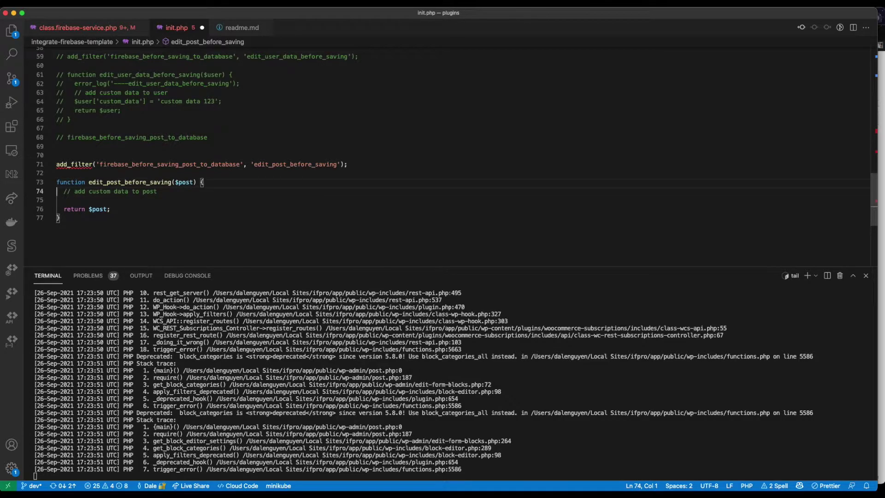
pyautogui.press('End')
pyautogui.press('Return')
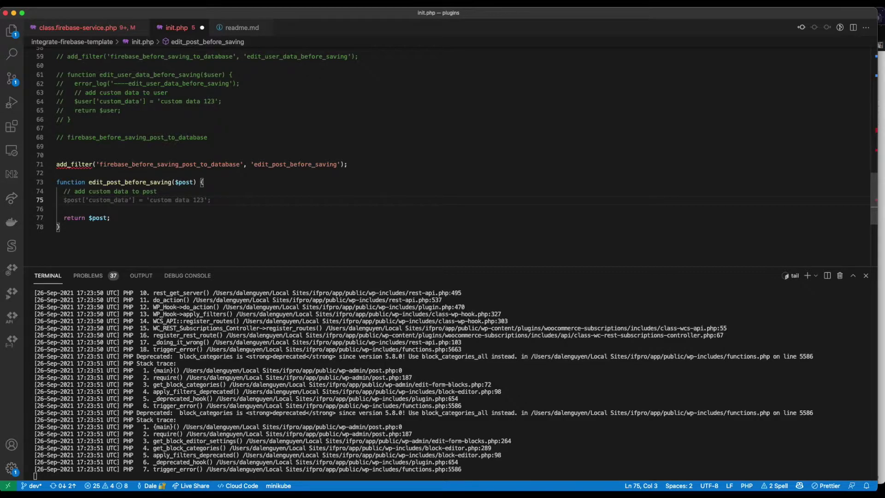
pyautogui.press('Tab')
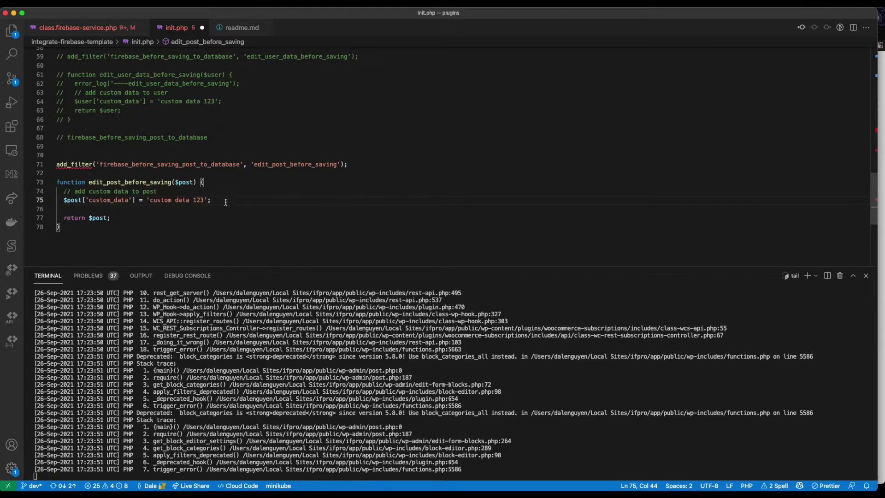
pyautogui.press('super+s')
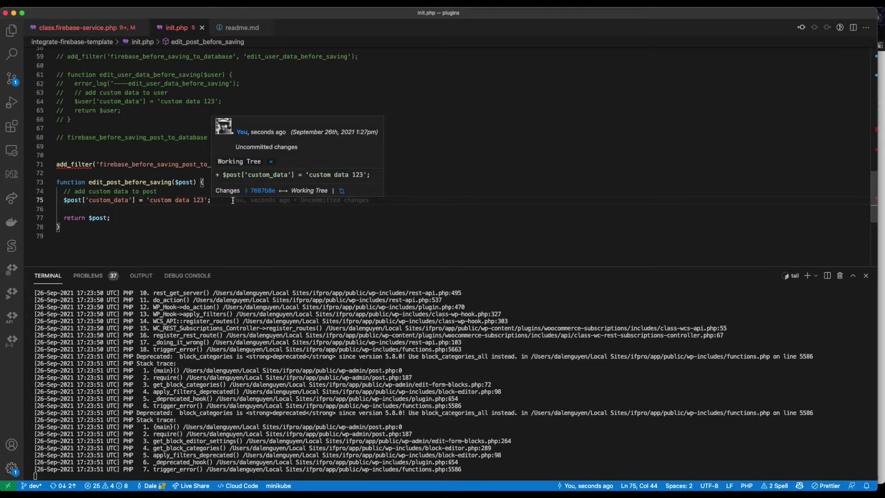
pyautogui.press('Return')
pyautogui.press('Return')
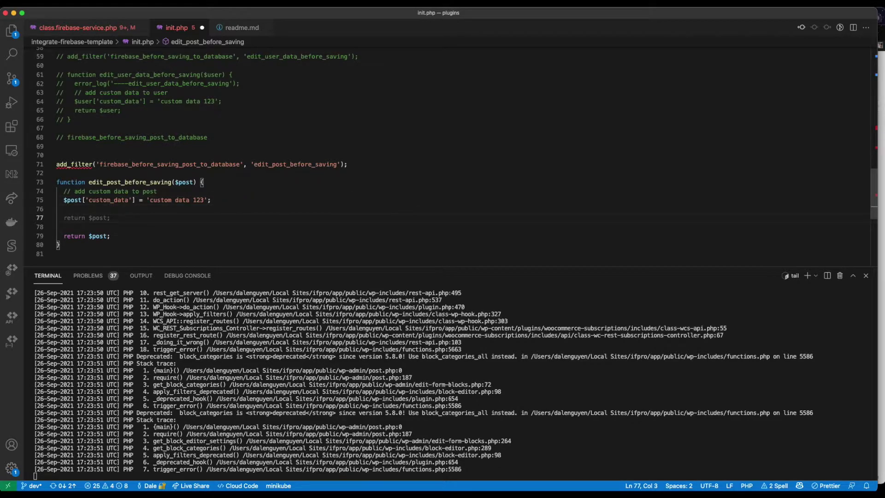
pyautogui.write('print')
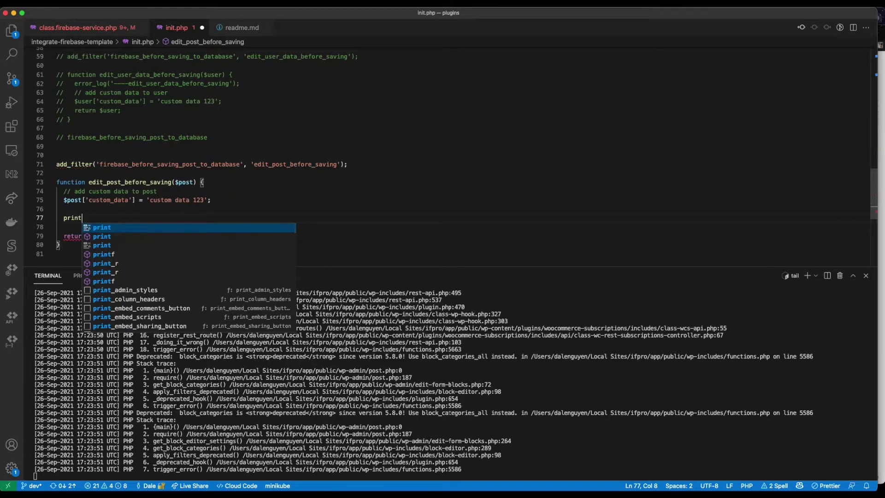
# - Add error_log(print_r($post, true)); on line 77 and save init.php
pyautogui.press('BackSpace')
pyautogui.press('BackSpace')
pyautogui.press('BackSpace')
pyautogui.press('BackSpace')
pyautogui.press('BackSpace')
pyautogui.write('er')
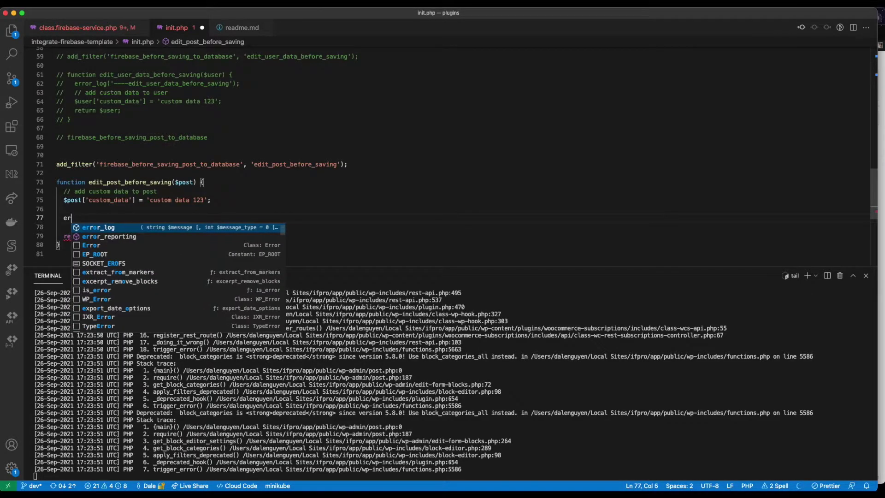
pyautogui.press('Tab')
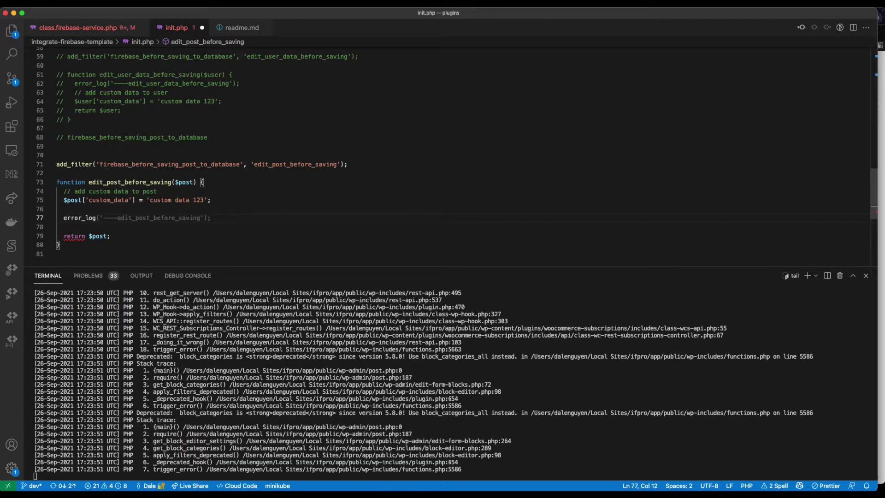
pyautogui.write('(')
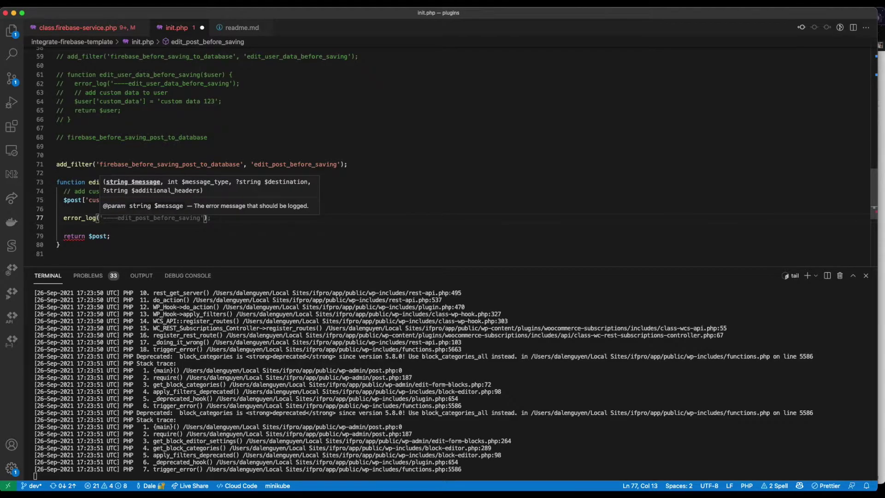
pyautogui.write('$')
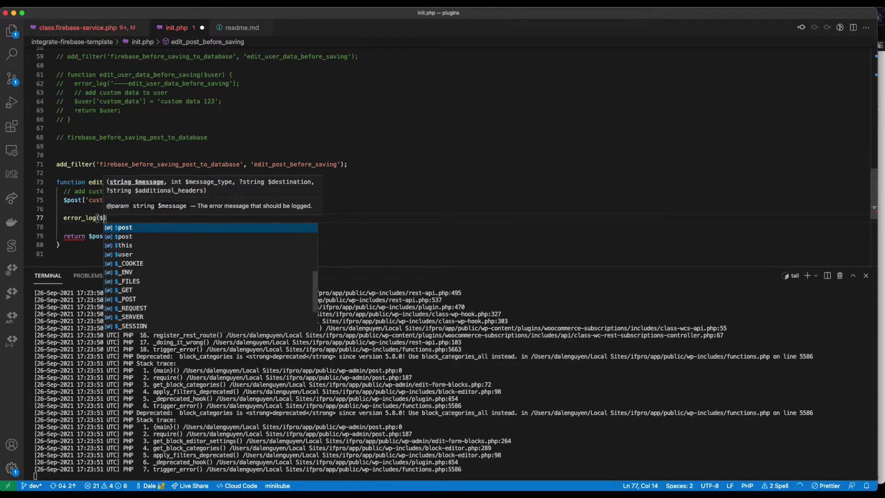
pyautogui.press('BackSpace')
pyautogui.write('print')
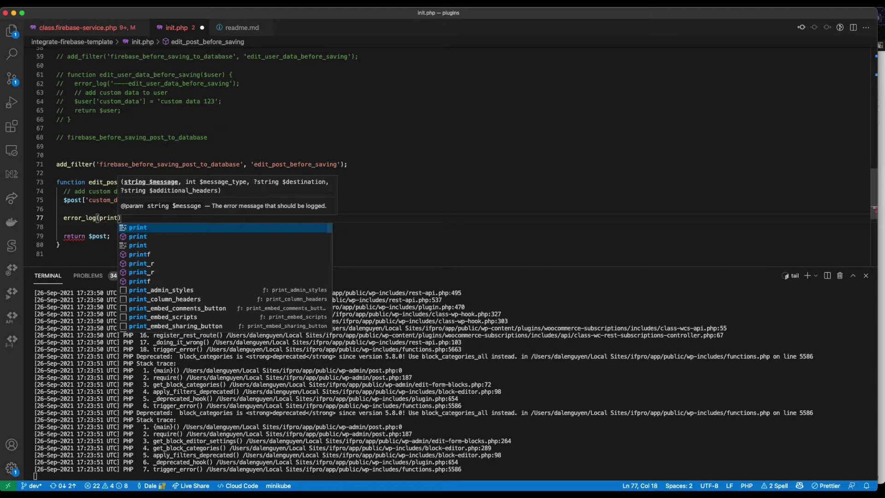
pyautogui.write('_r')
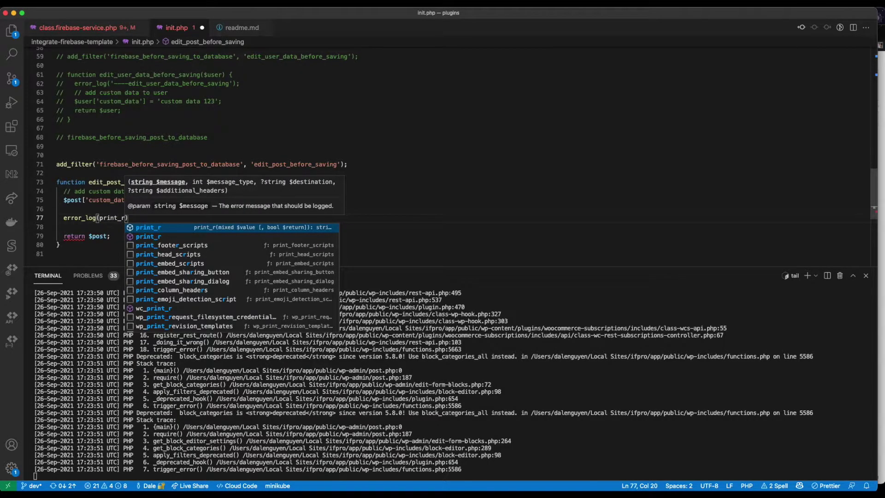
pyautogui.write('(')
pyautogui.press('Tab')
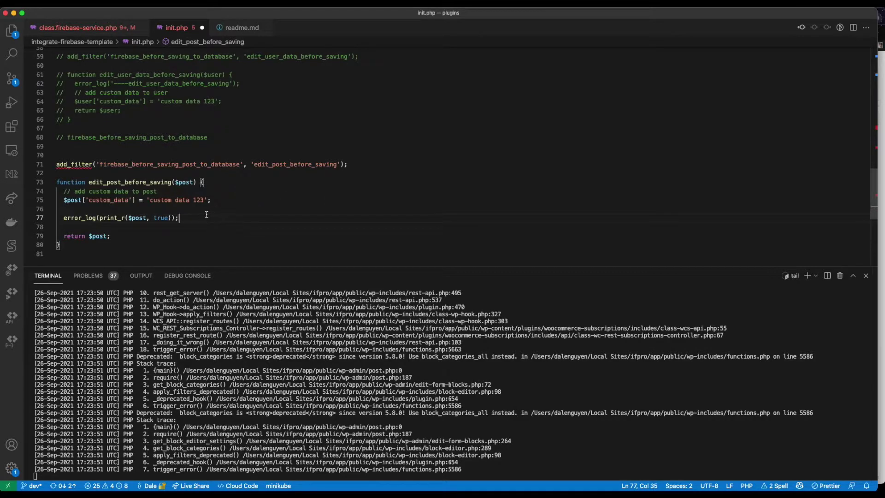
pyautogui.press('cmd+s')
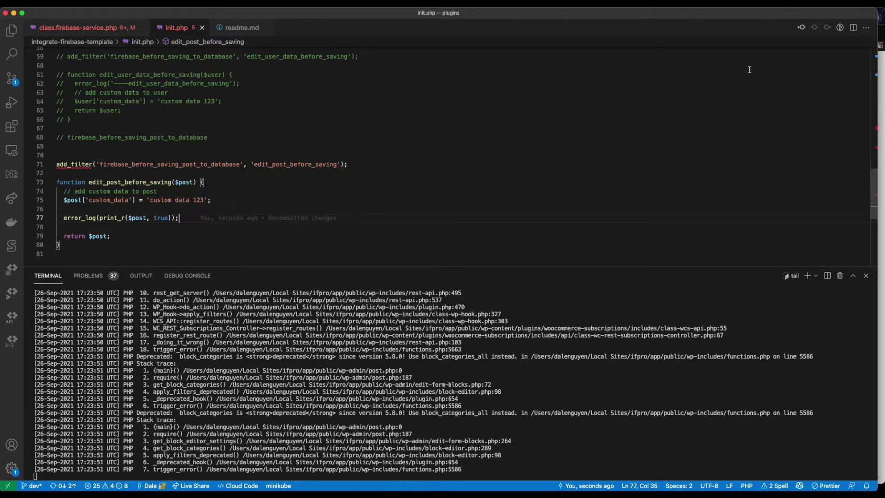
# - Append ' test 01' to the Test Post paragraph, attempt an update, and check Firebase
pyautogui.press('cmd+Tab')
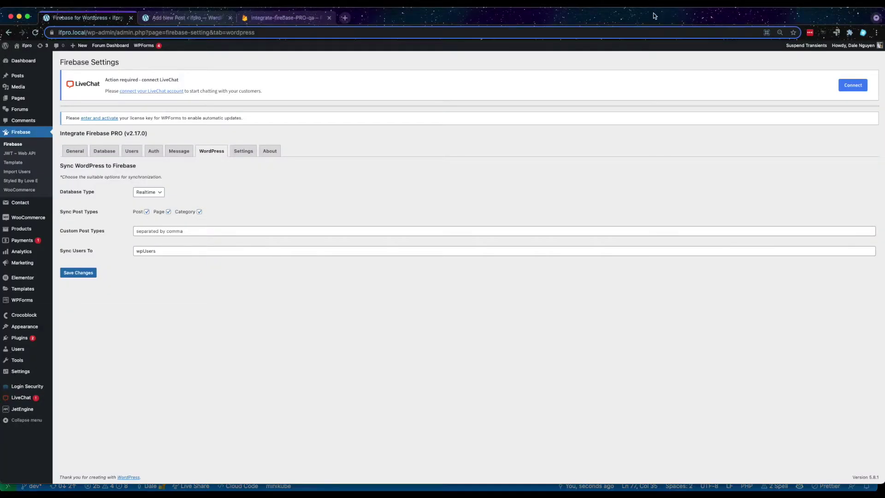
pyautogui.click(179, 17)
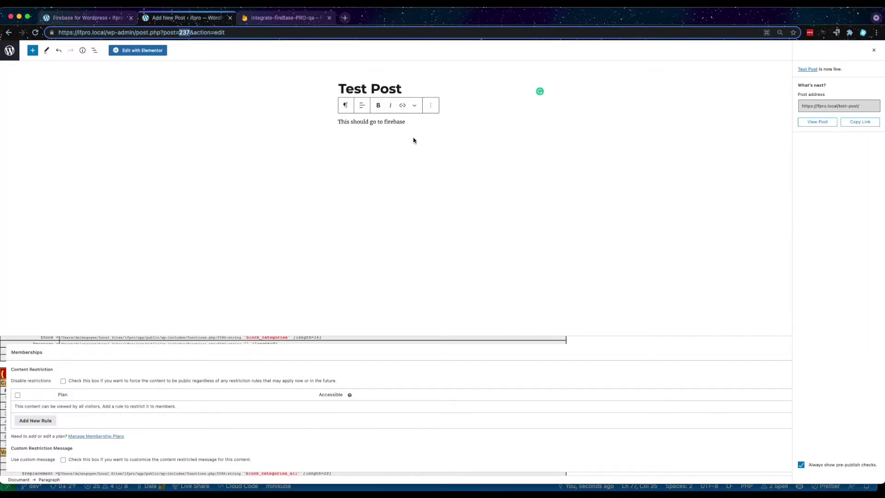
pyautogui.click(409, 120)
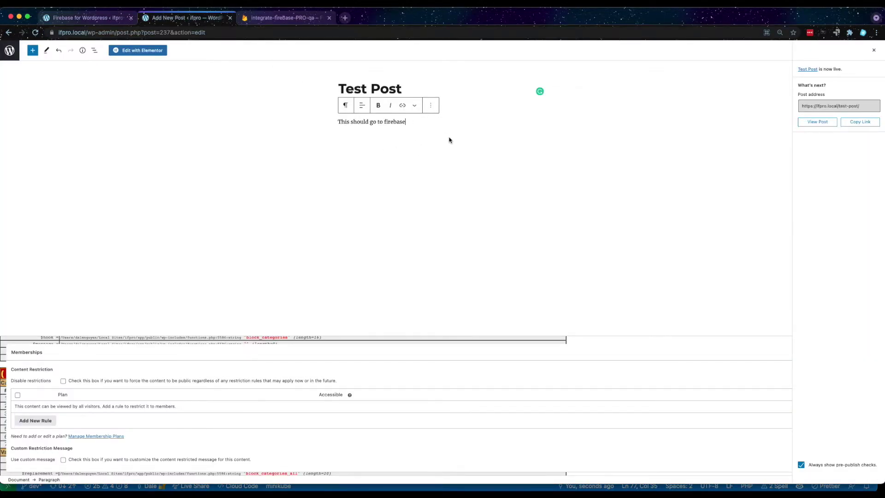
pyautogui.write('t')
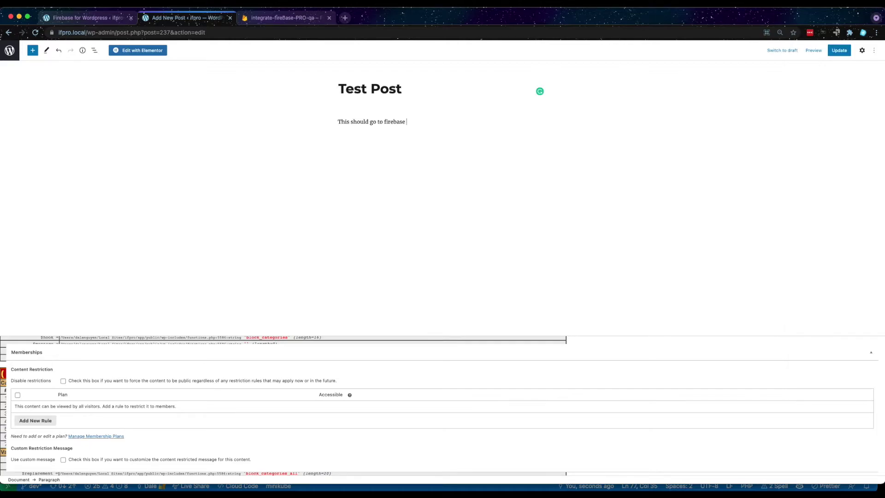
pyautogui.write('est 01')
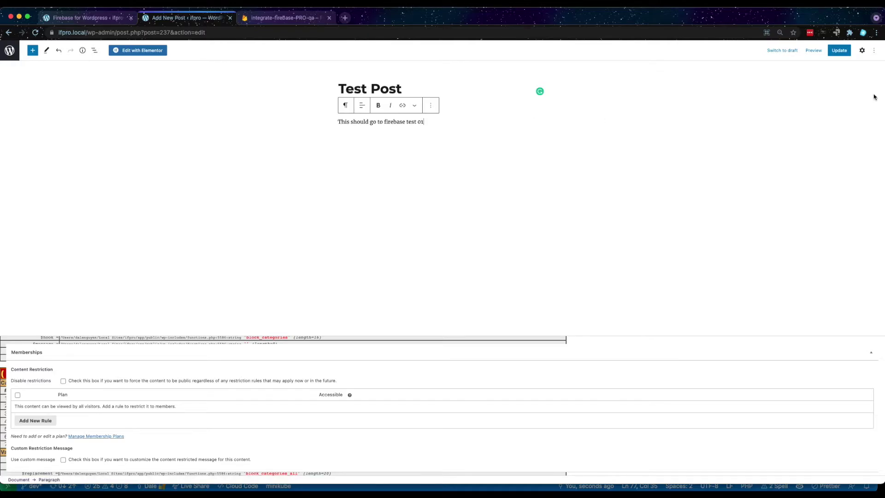
pyautogui.click(837, 51)
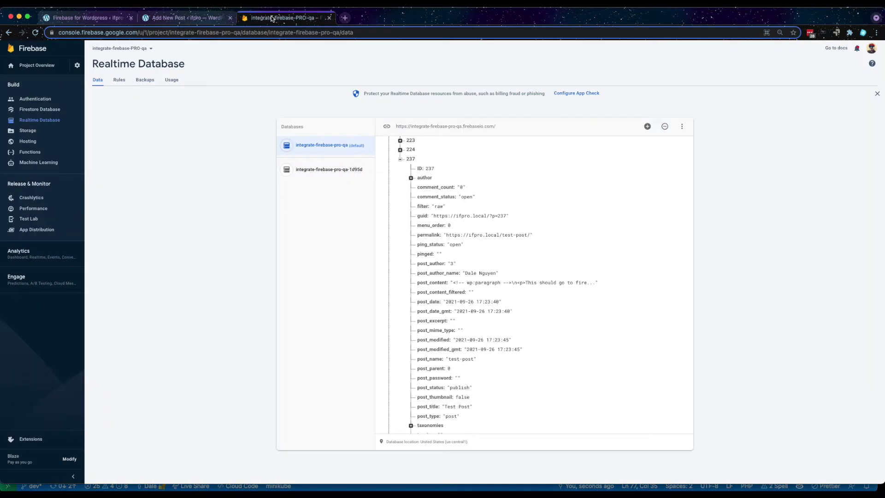
pyautogui.click(277, 17)
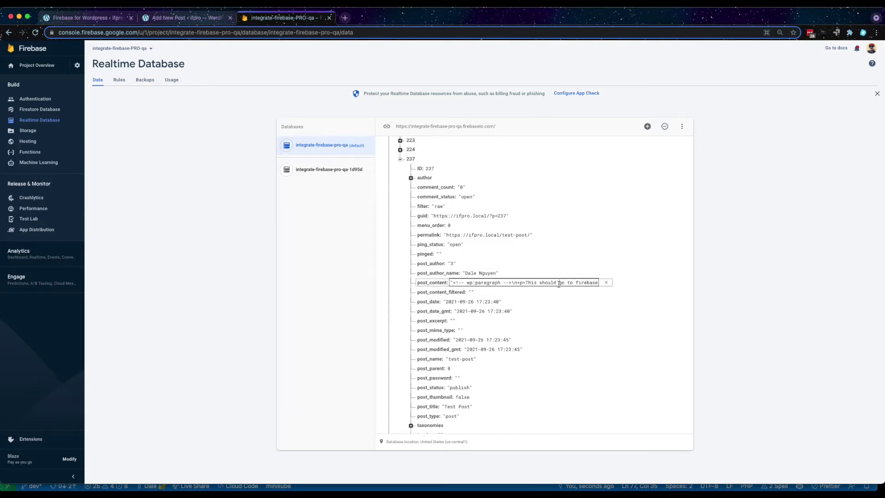
pyautogui.click(197, 19)
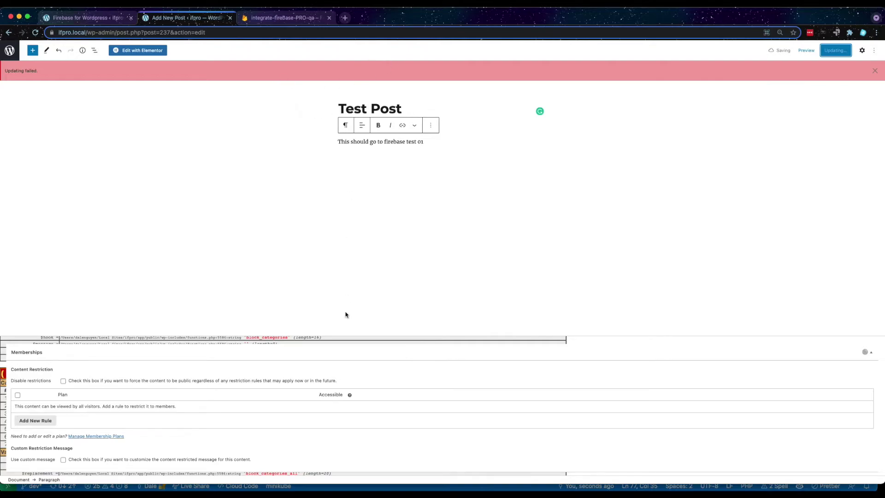
pyautogui.click(335, 488)
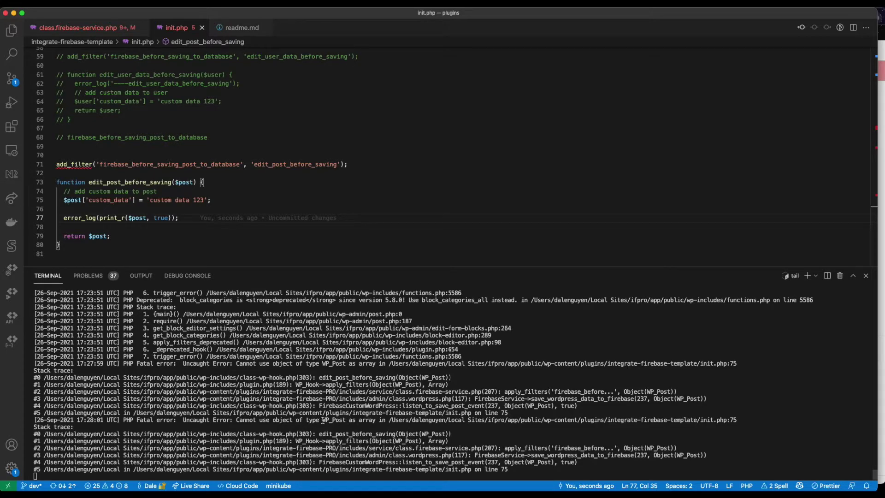
# - Change $post['custom_data'] to $post->custom_data on line 75 and save init.php
pyautogui.click(83, 200)
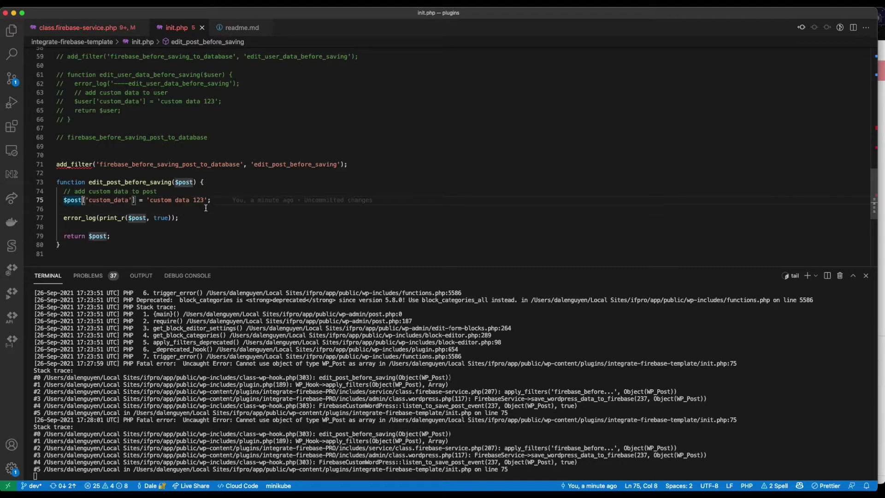
pyautogui.write('->')
pyautogui.press('Escape')
pyautogui.press('Right')
pyautogui.press('Delete')
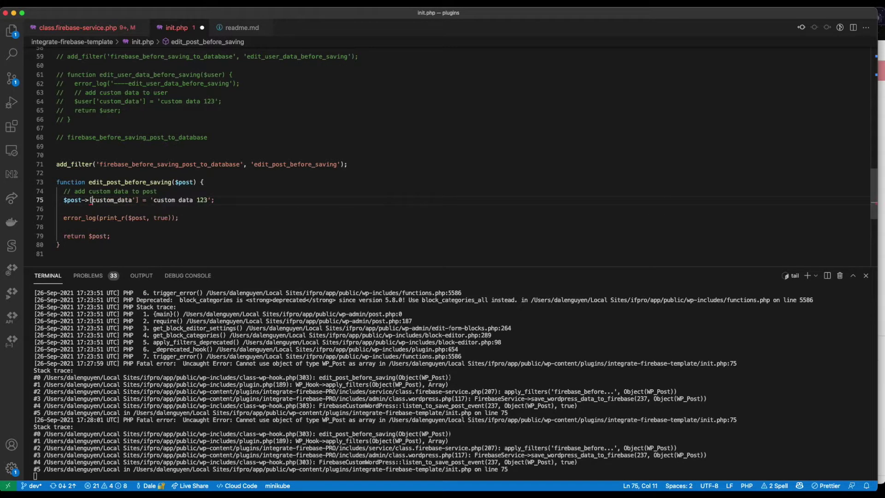
pyautogui.press('BackSpace')
pyautogui.click(131, 200)
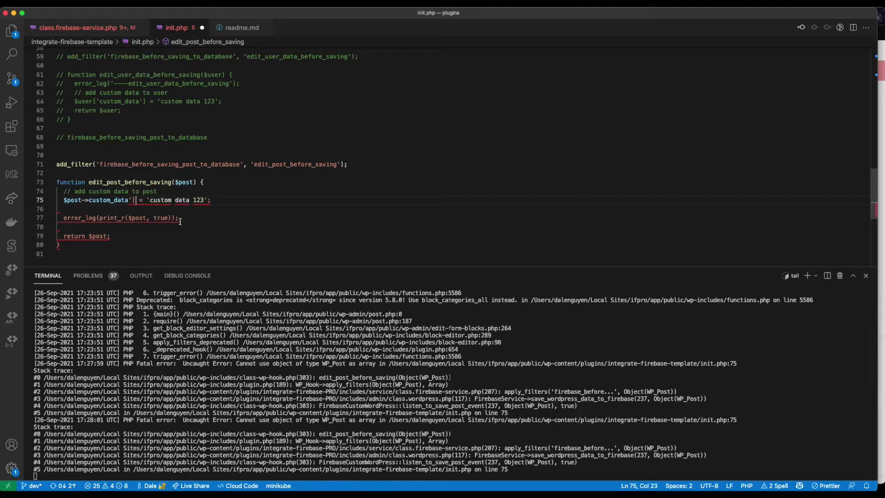
pyautogui.press('Delete')
pyautogui.press('BackSpace')
pyautogui.click(209, 207)
pyautogui.hotkey('ctrl', 's')
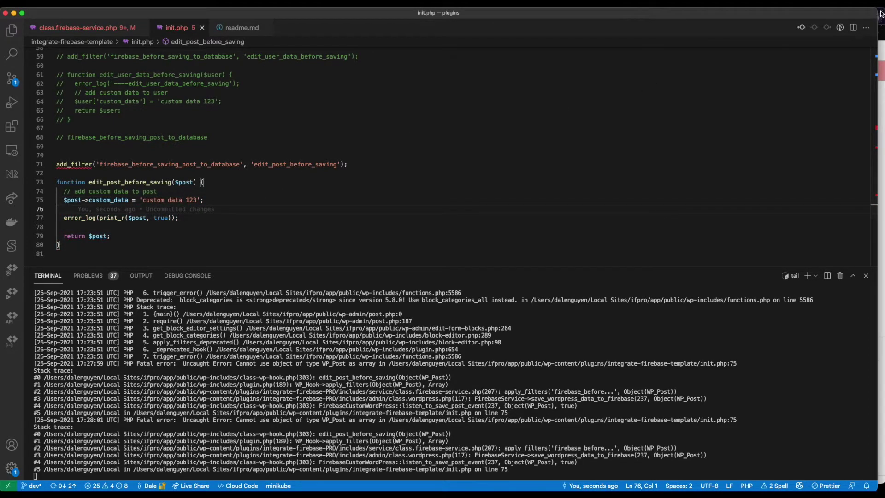
pyautogui.press('super+Tab')
pyautogui.press('super+s')
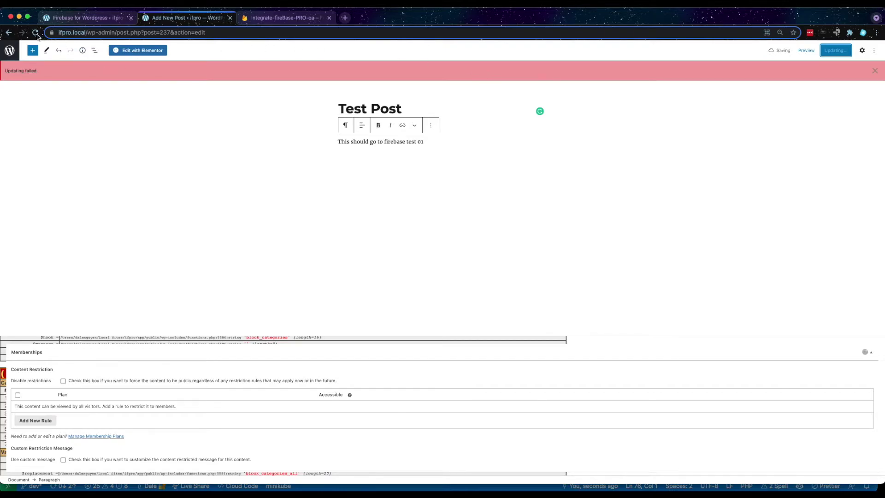
# - Reload the Test Post editor, dismiss the autosave notice, update the post, and view Firebase
pyautogui.click(36, 32)
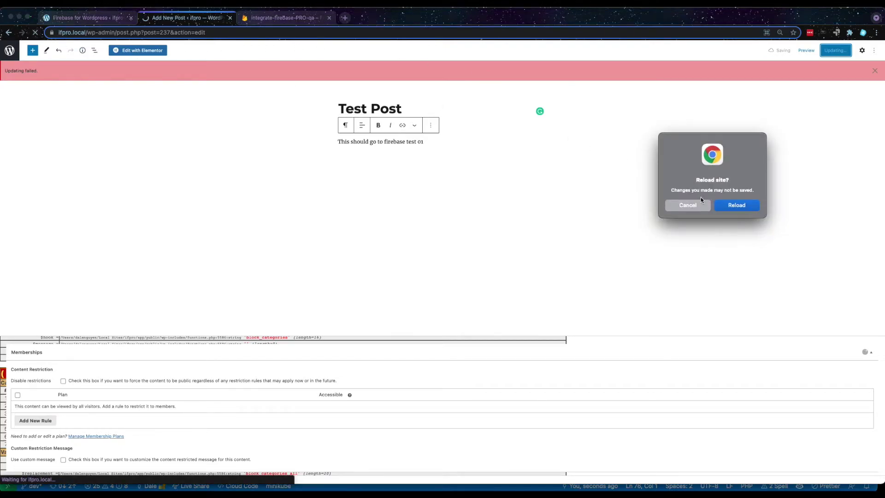
pyautogui.click(728, 206)
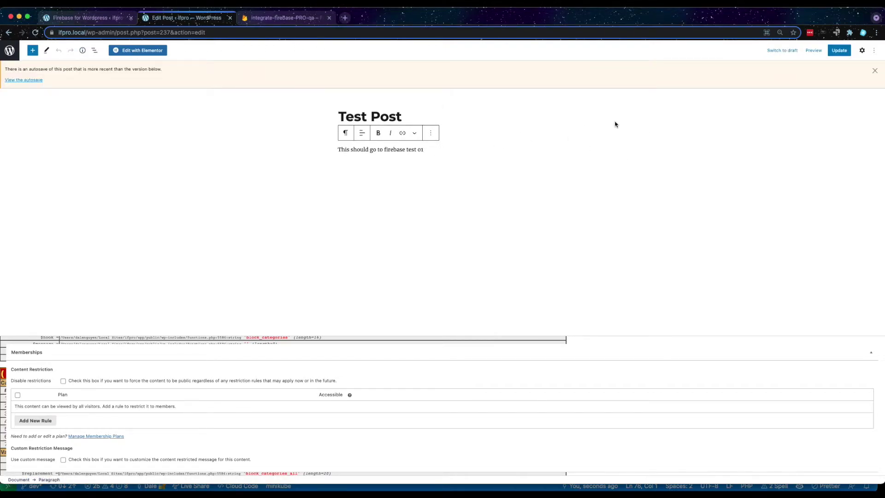
pyautogui.click(874, 71)
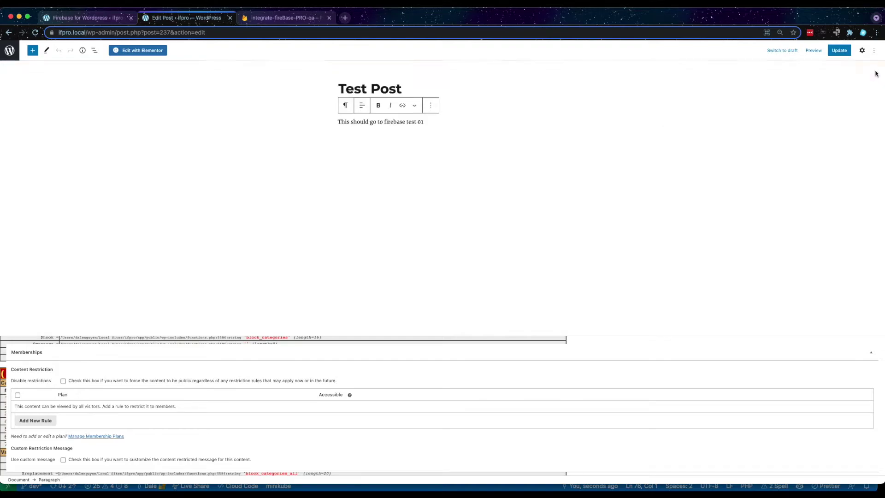
pyautogui.click(837, 55)
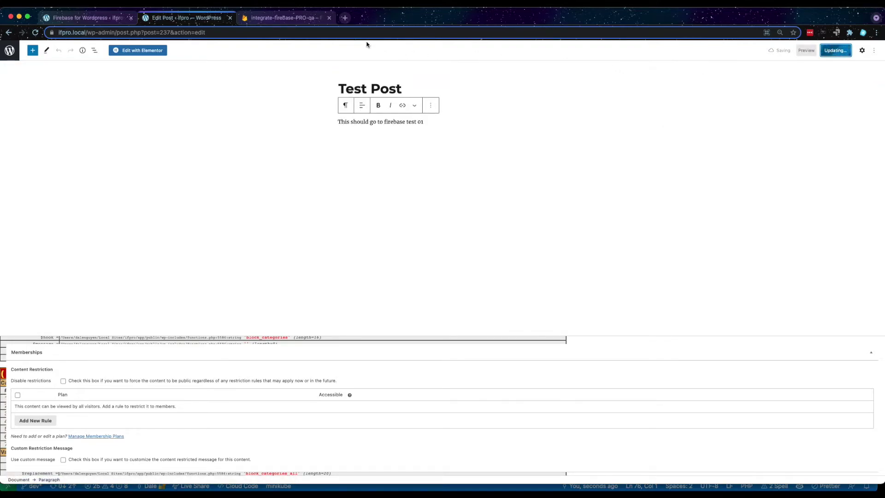
pyautogui.click(283, 19)
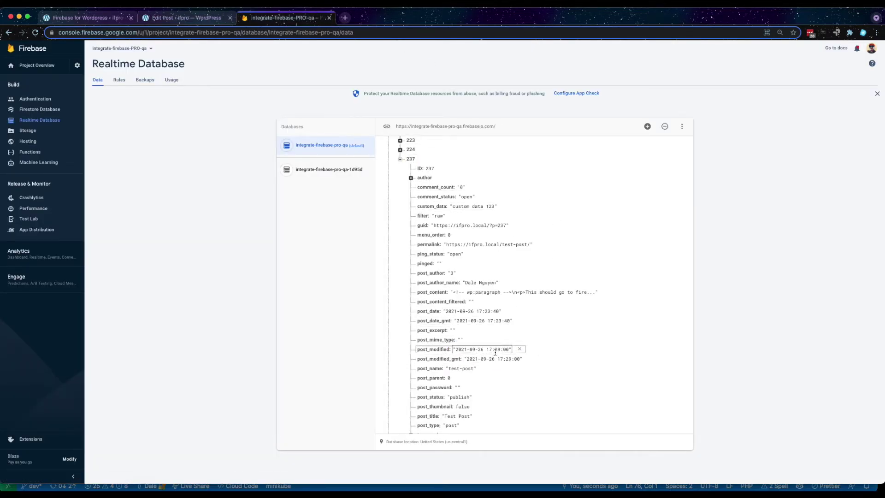
# - Confirm record 237's post_content ends with 'test 01', leaving the field unchanged
pyautogui.click(572, 291)
pyautogui.press('End')
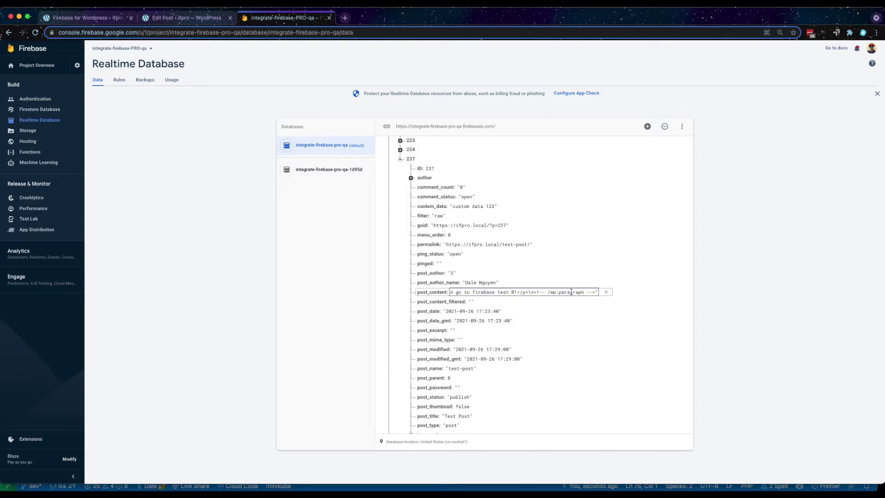
pyautogui.moveTo(497, 292); pyautogui.dragTo(520, 291)
pyautogui.press('Escape')
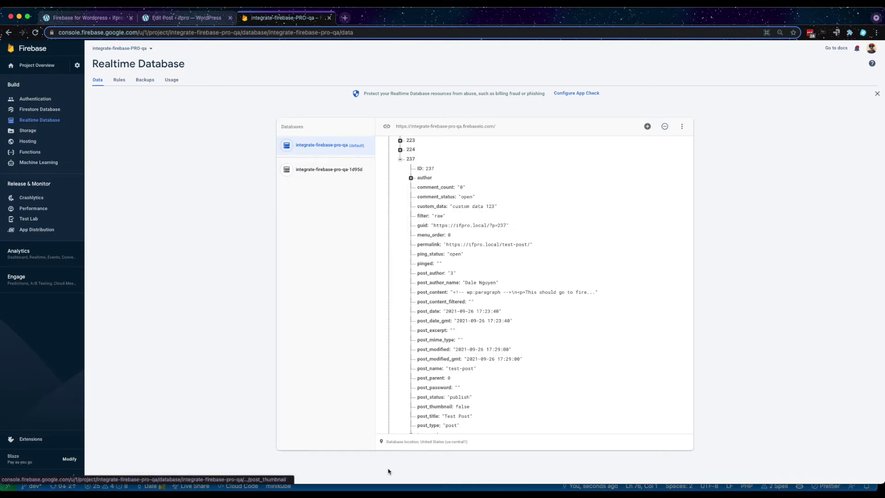
pyautogui.click(372, 485)
pyautogui.click(208, 217)
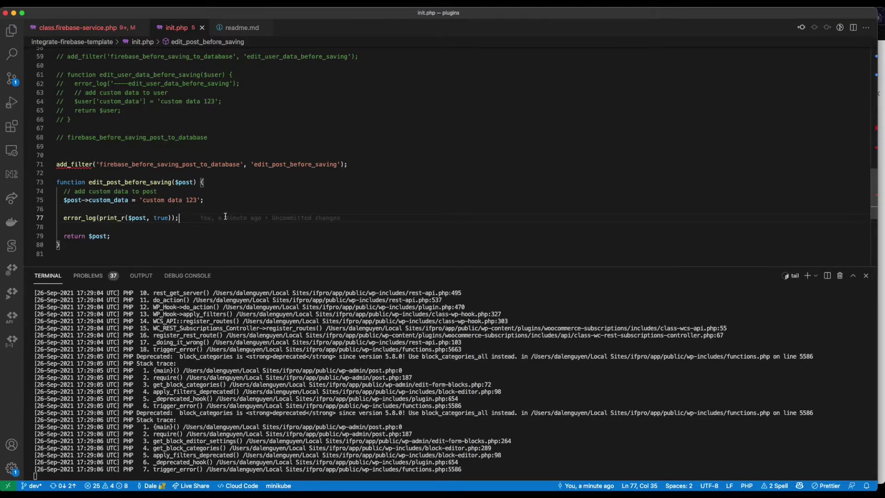
pyautogui.click(215, 200)
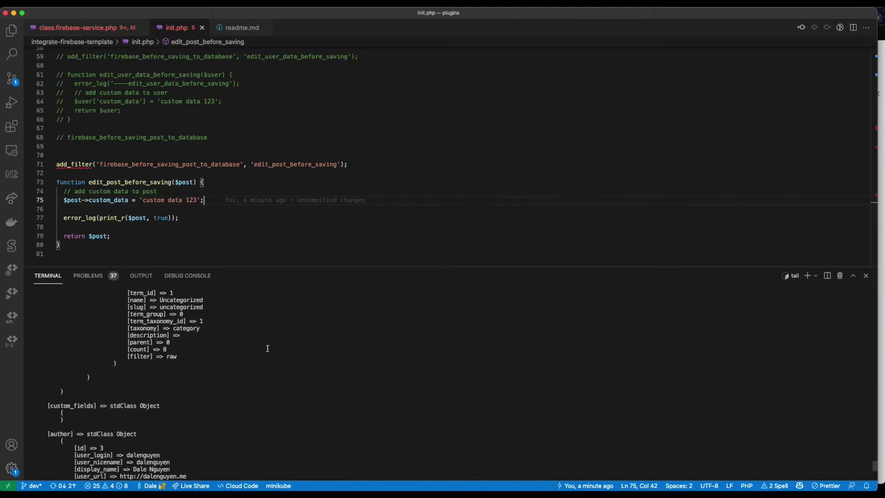
pyautogui.scroll(2, 267, 348)
pyautogui.scroll(2, 266, 347)
pyautogui.scroll(2, 267, 348)
pyautogui.scroll(1, 267, 347)
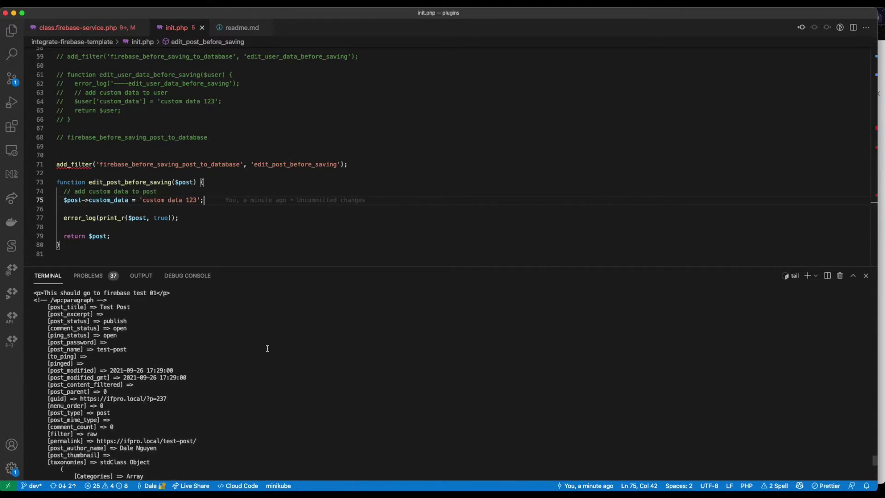
pyautogui.scroll(2, 267, 347)
pyautogui.scroll(3, 268, 348)
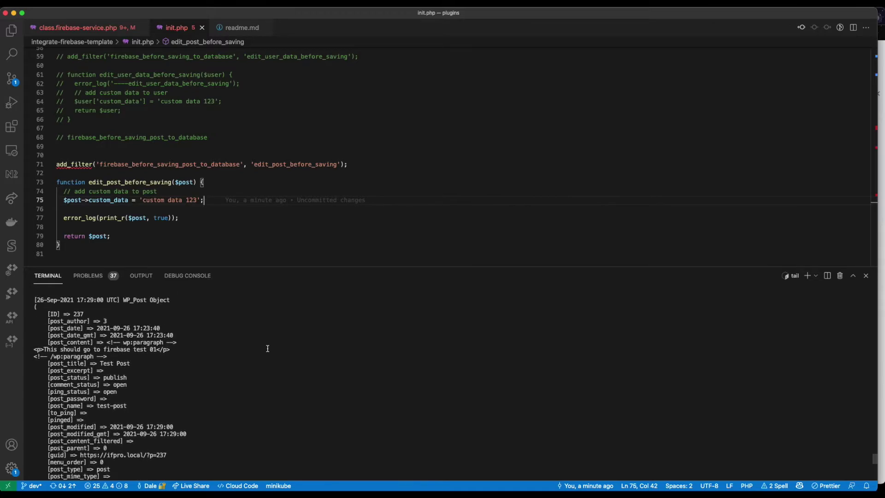
pyautogui.scroll(-1, 267, 347)
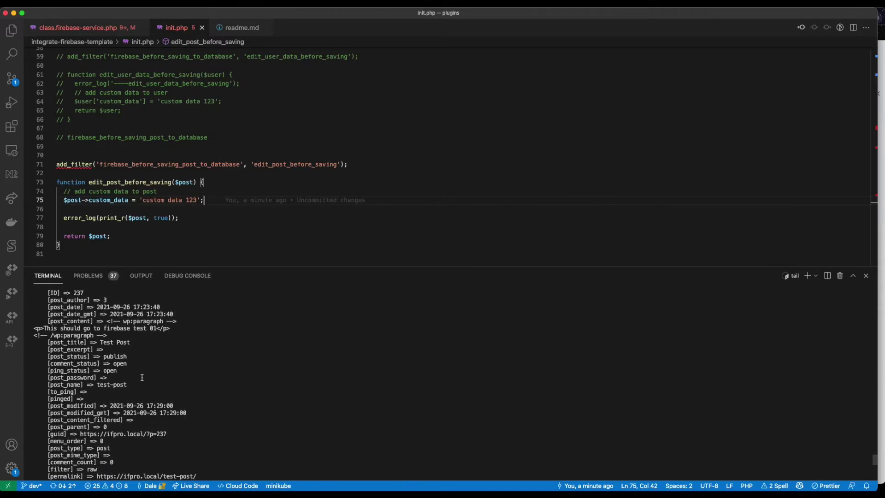
pyautogui.scroll(-1, 187, 373)
pyautogui.scroll(-1, 186, 372)
pyautogui.scroll(-1, 187, 372)
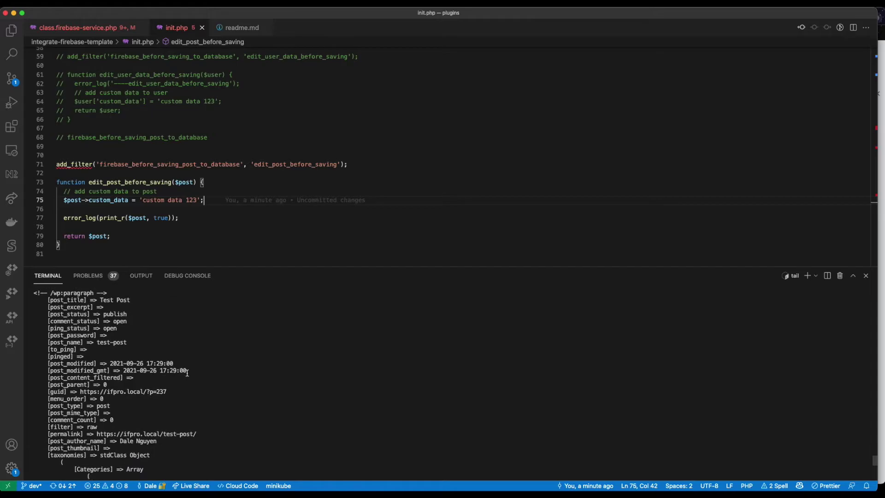
pyautogui.scroll(-10, 197, 388)
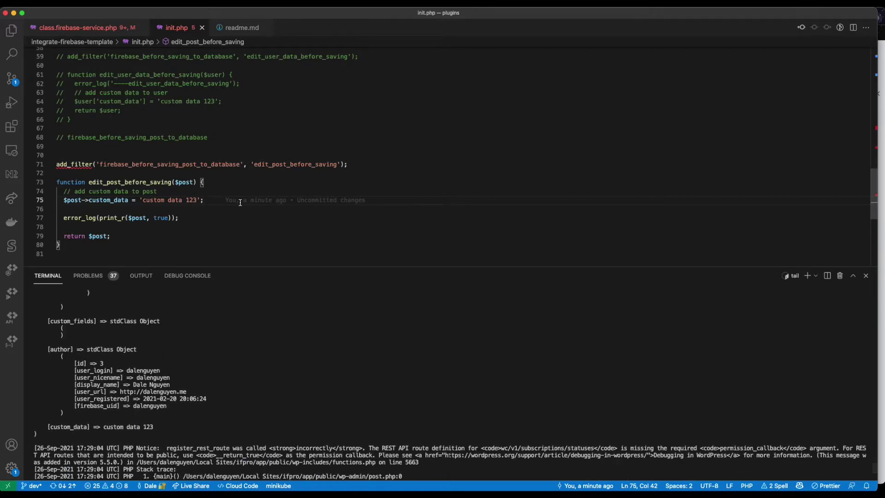
pyautogui.scroll(1, 230, 308)
pyautogui.scroll(3, 231, 309)
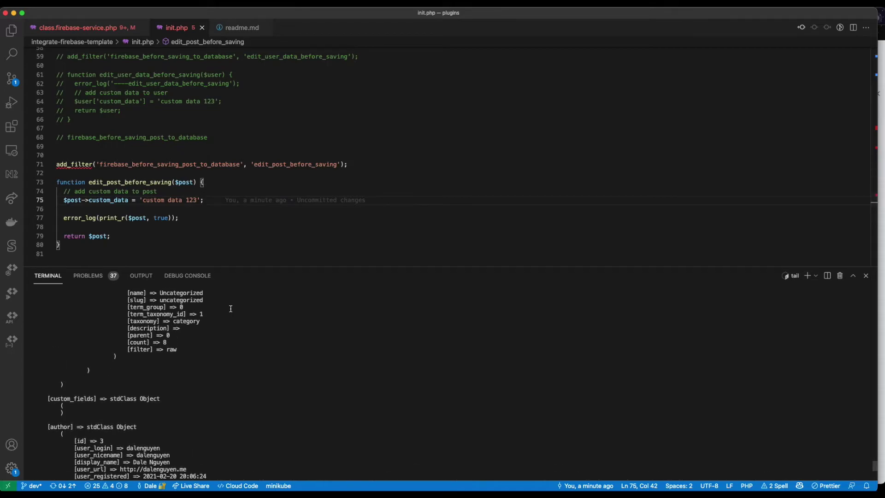
pyautogui.scroll(2, 230, 309)
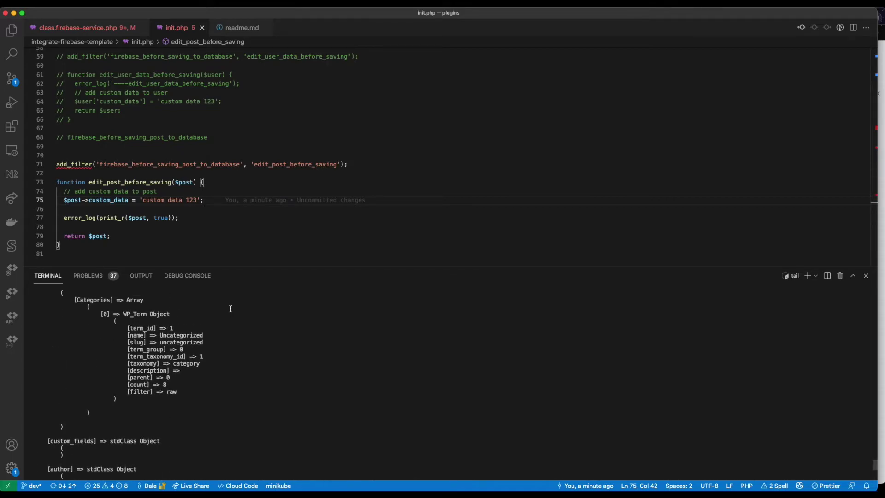
pyautogui.scroll(1, 230, 308)
pyautogui.scroll(3, 230, 308)
pyautogui.scroll(2, 230, 309)
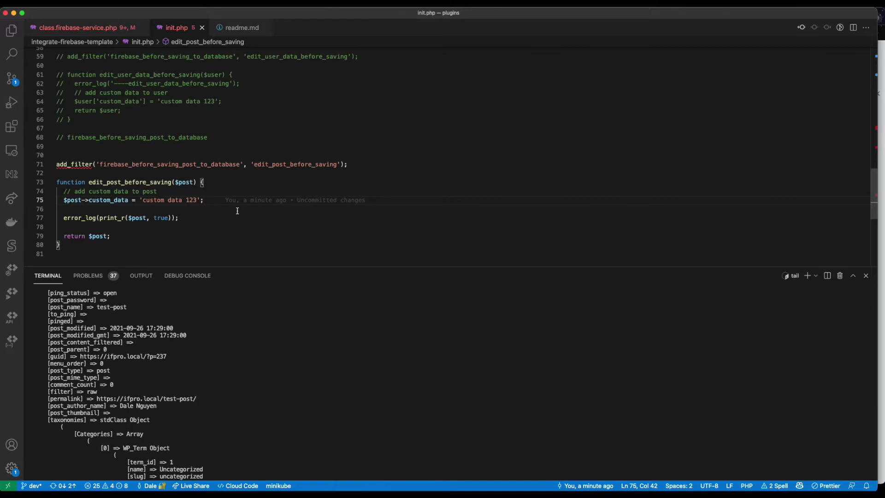
# - Move the custom_data assignment inside an if block checking post_type equals 'post'
pyautogui.press('Return')
pyautogui.press('Return')
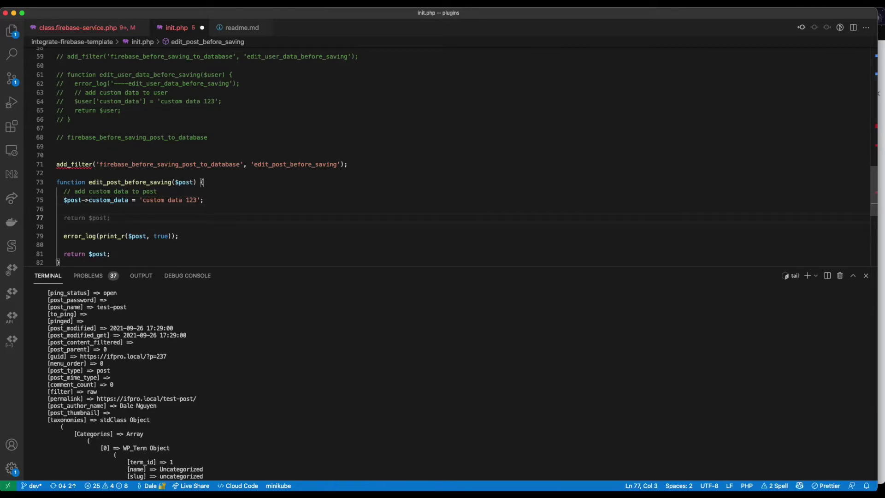
pyautogui.write('i')
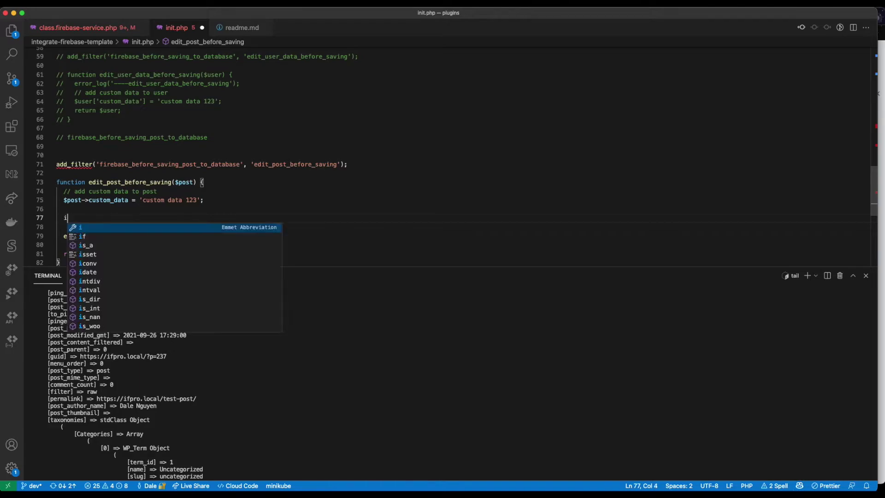
pyautogui.write('f ($post-')
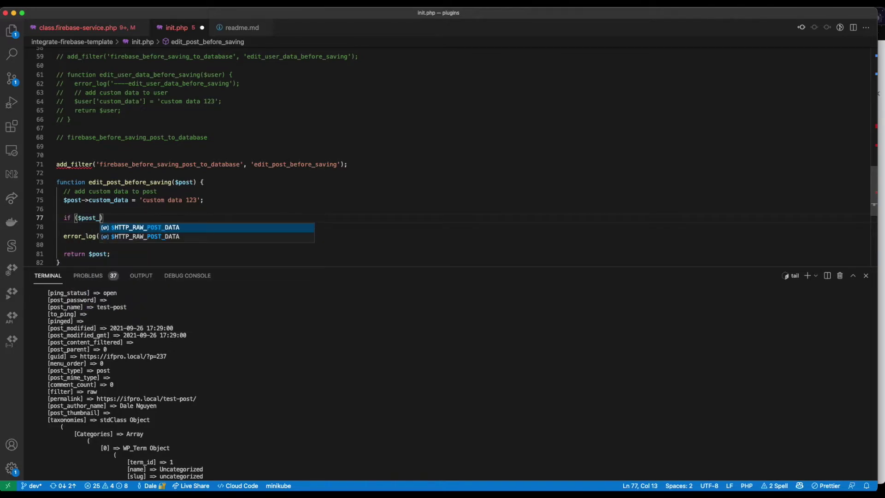
pyautogui.write('>')
pyautogui.press('Tab')
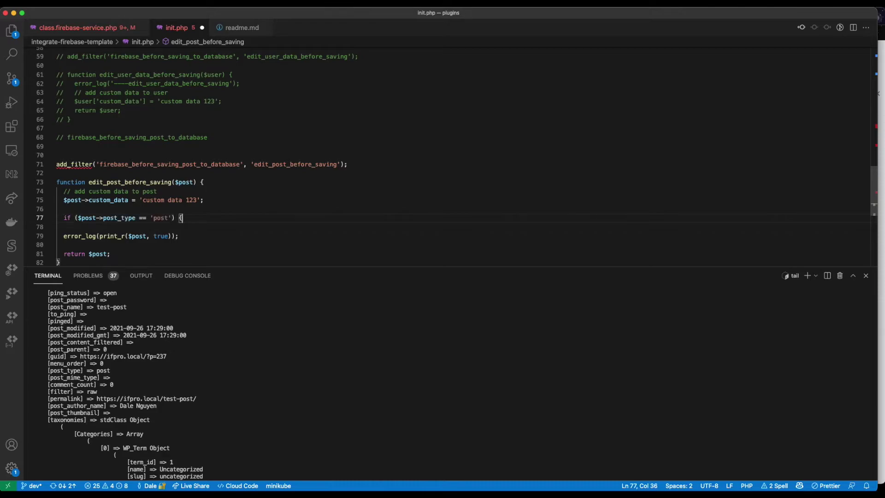
pyautogui.press('Return')
pyautogui.press('Down')
pyautogui.press('Up')
pyautogui.press('Up')
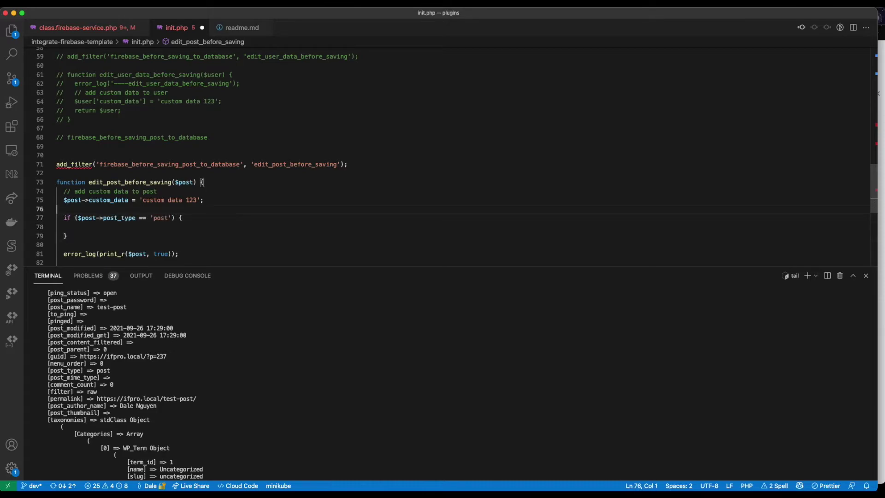
pyautogui.press('Up')
pyautogui.press('Up')
pyautogui.hotkey('alt', 'Down')
pyautogui.hotkey('alt', 'Down')
pyautogui.press('Down')
pyautogui.press('BackSpace')
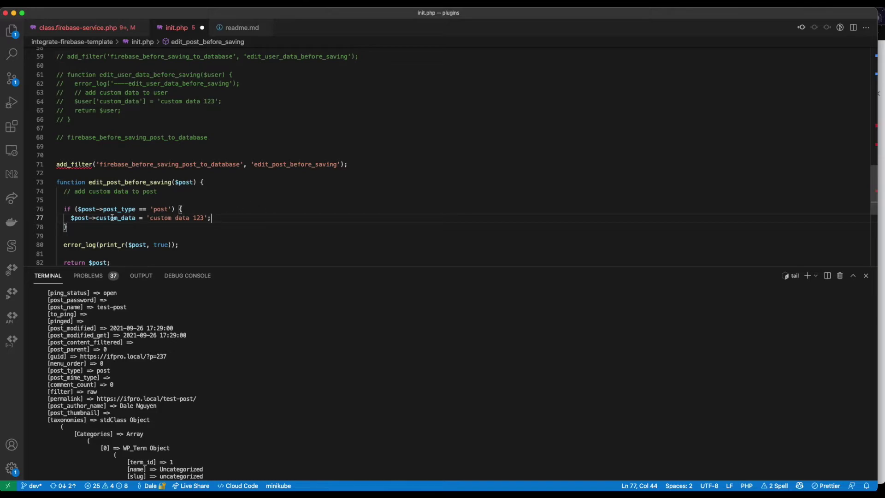
pyautogui.press('Down')
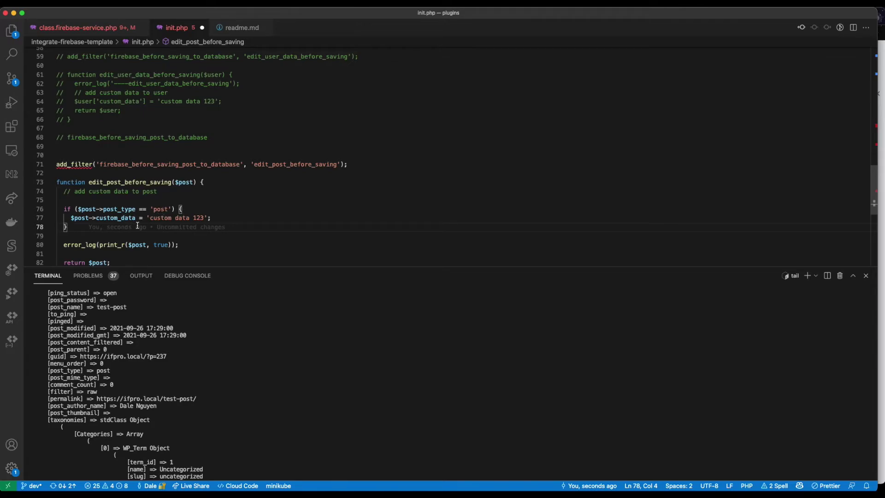
# - Add a second if block for 'page' post types that sets its own custom_data
pyautogui.press('Return')
pyautogui.press('Return')
pyautogui.write('if (')
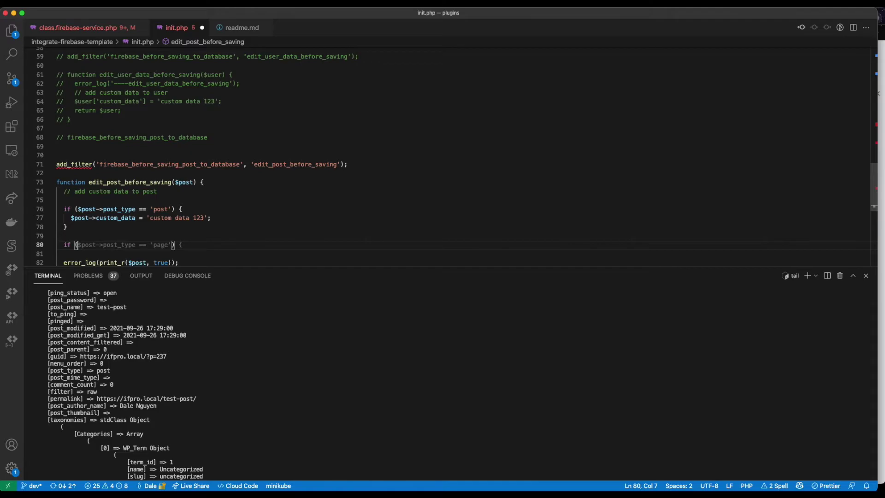
pyautogui.press('Tab')
pyautogui.write('{')
pyautogui.press('Return')
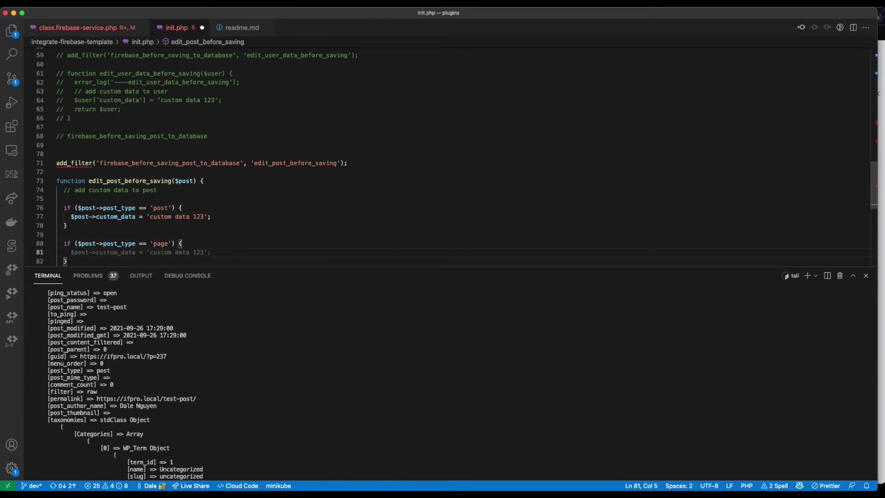
pyautogui.press('Tab')
pyautogui.scroll(-2, 166, 217)
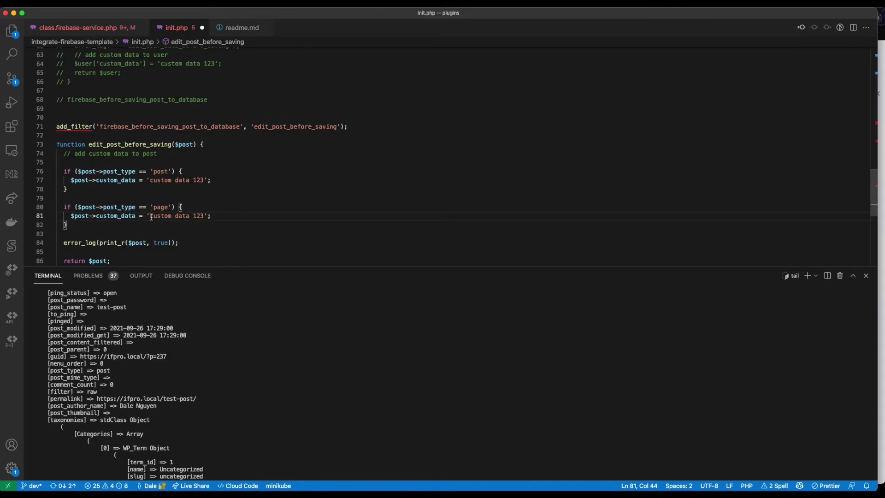
# - Prefix the values to 'post custom data 123' and 'page custom data 123', then save init.php
pyautogui.click(150, 216)
pyautogui.write('page')
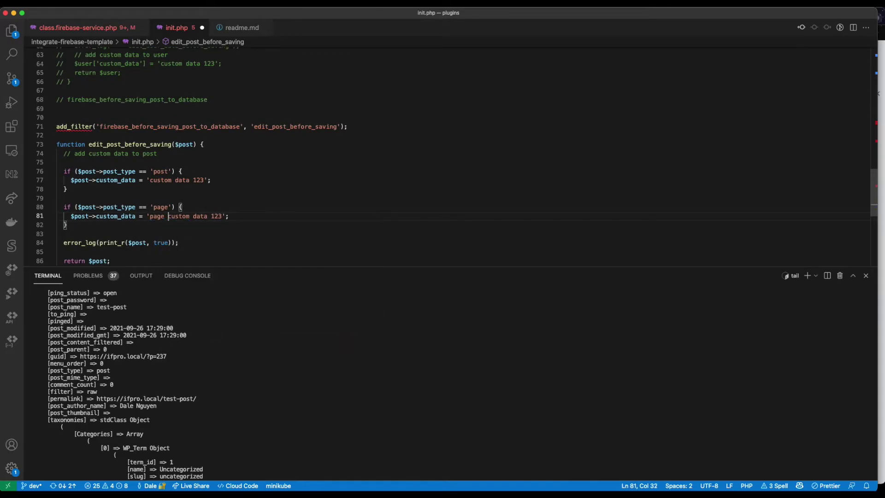
pyautogui.click(150, 180)
pyautogui.write('post')
pyautogui.press('cmd+s')
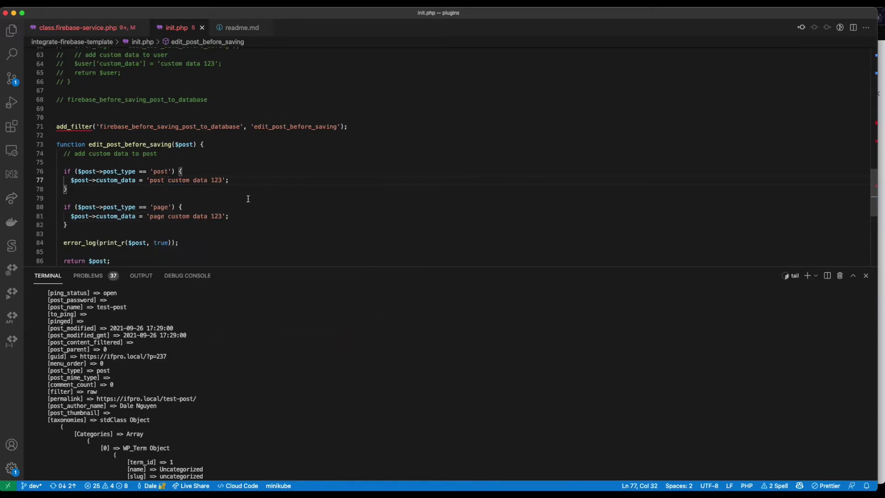
pyautogui.scroll(-1, 250, 205)
pyautogui.scroll(-1, 250, 204)
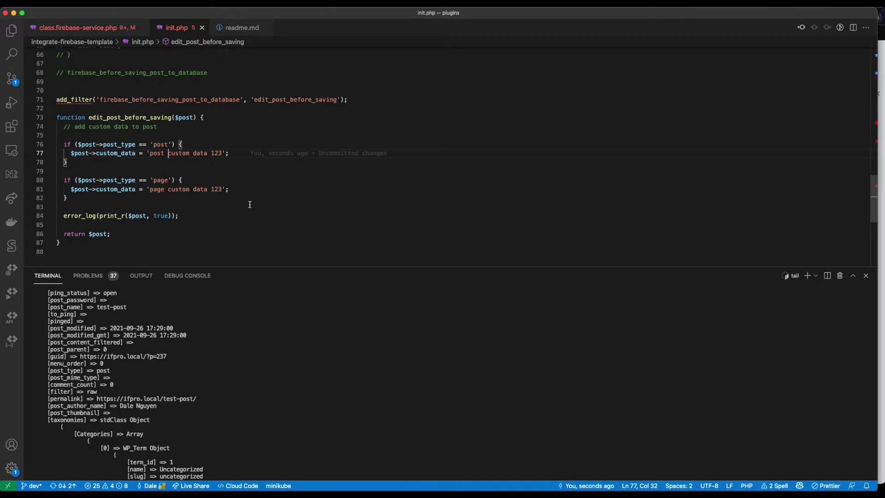
pyautogui.scroll(1, 249, 204)
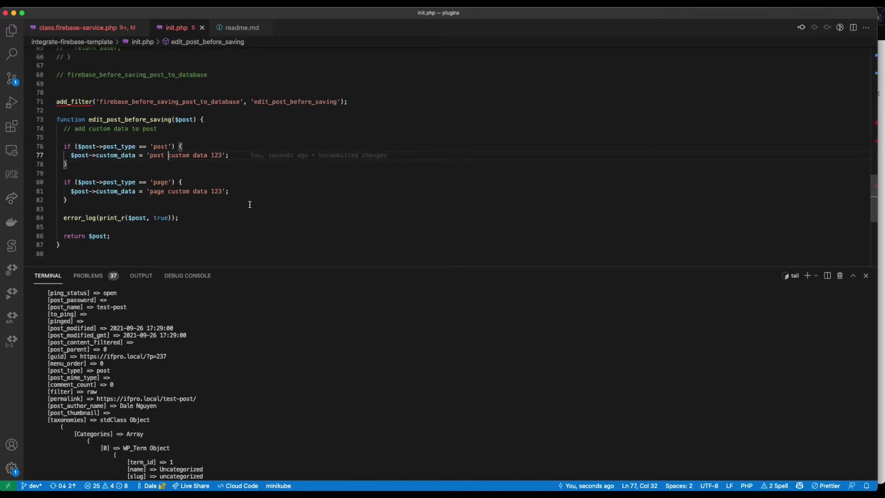
pyautogui.scroll(1, 250, 205)
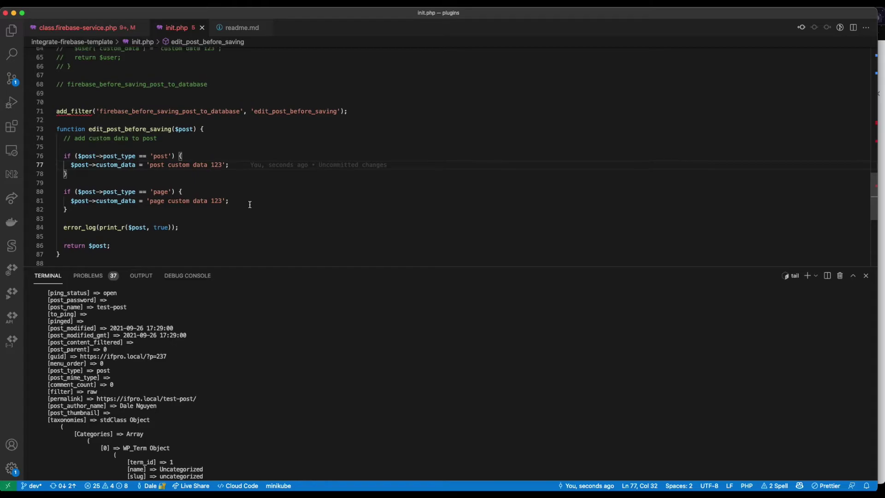
pyautogui.scroll(-1, 250, 205)
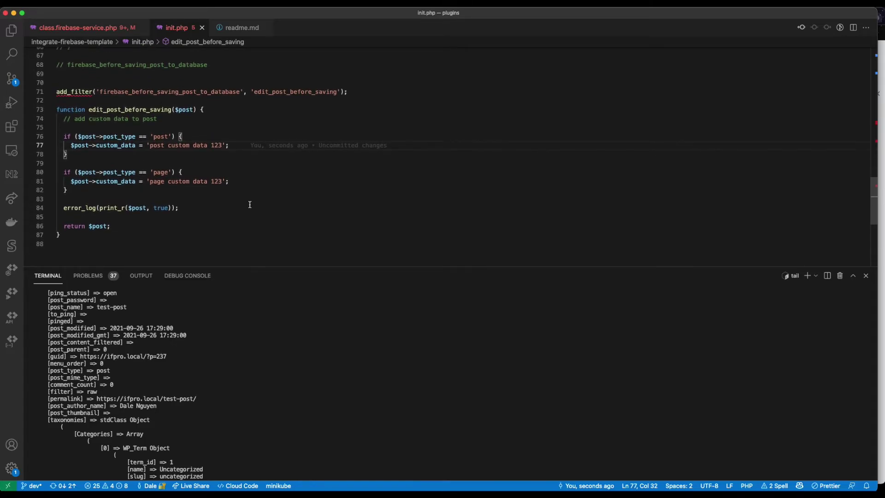
pyautogui.scroll(1, 249, 205)
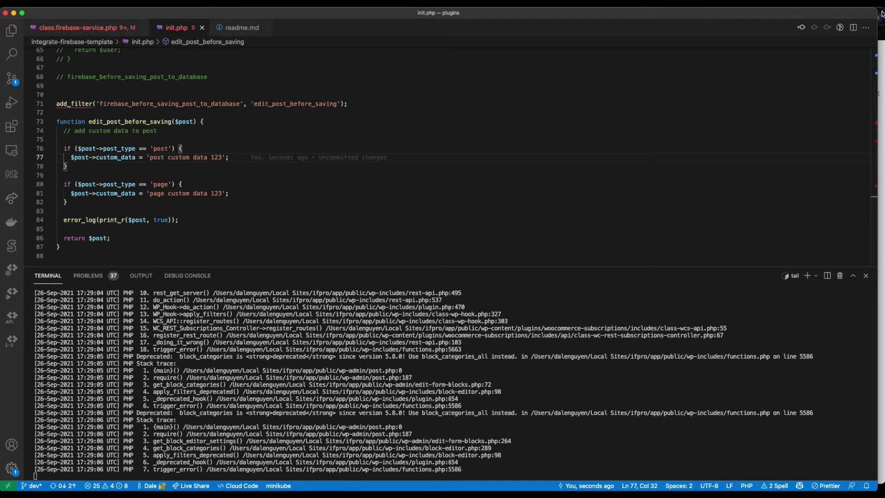
# - Make Test Post's paragraph end in 'test 02' by replacing the trailing 1, and update the post
pyautogui.press('super+Tab')
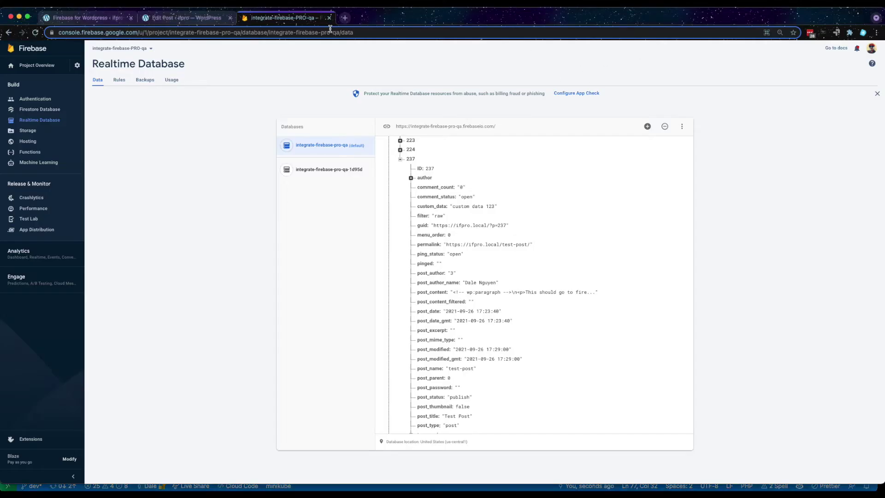
pyautogui.click(167, 18)
pyautogui.click(429, 122)
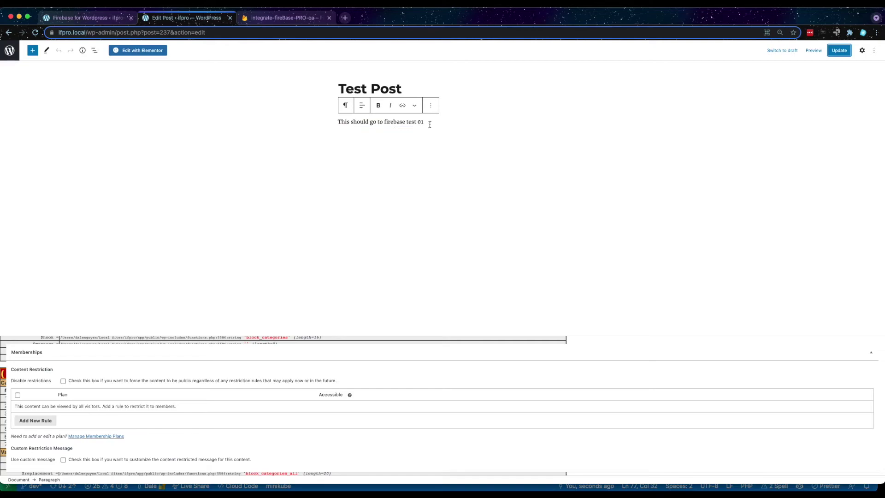
pyautogui.press('BackSpace')
pyautogui.write('2')
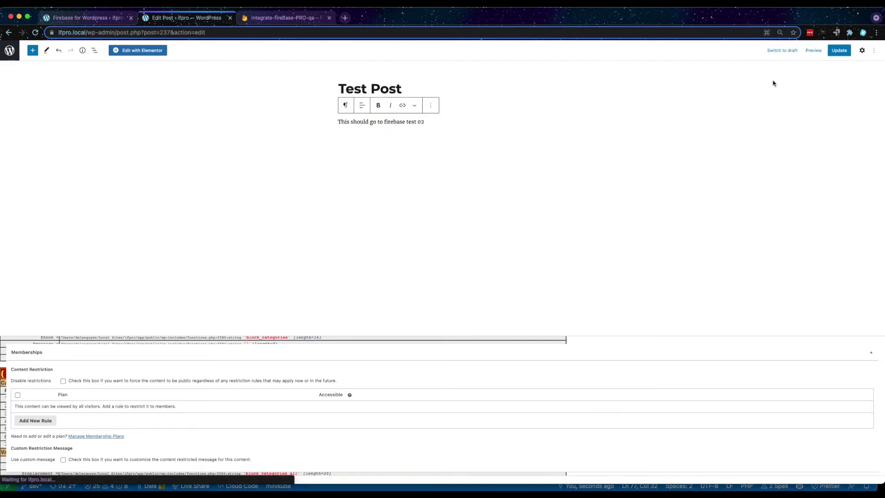
pyautogui.click(837, 55)
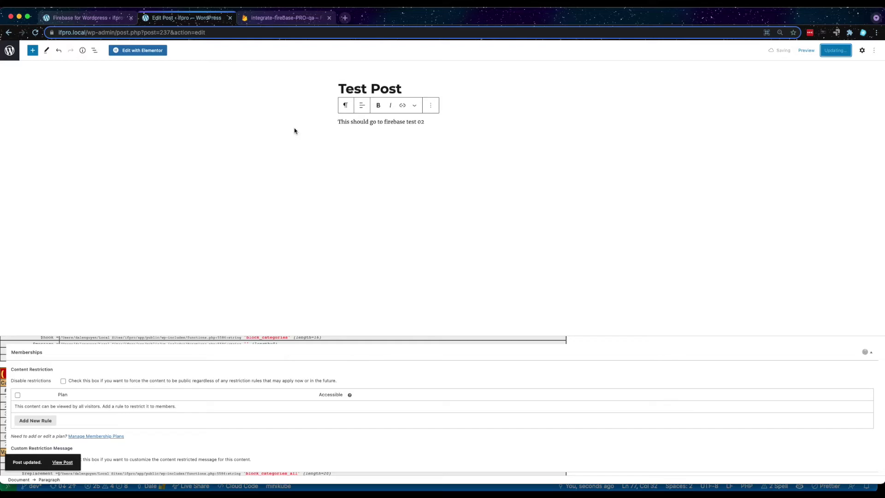
pyautogui.click(290, 19)
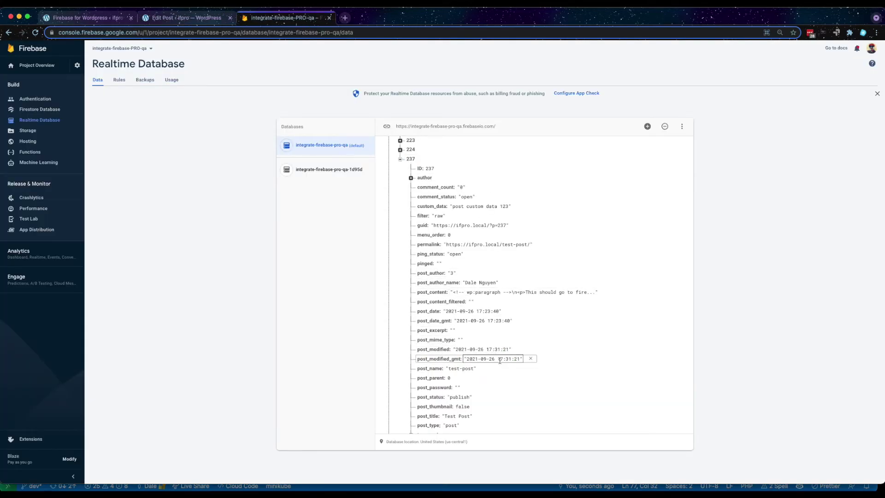
# - Check that post 237's post_content shows 'test 02', collapse 237, and expand wpPages
pyautogui.click(580, 292)
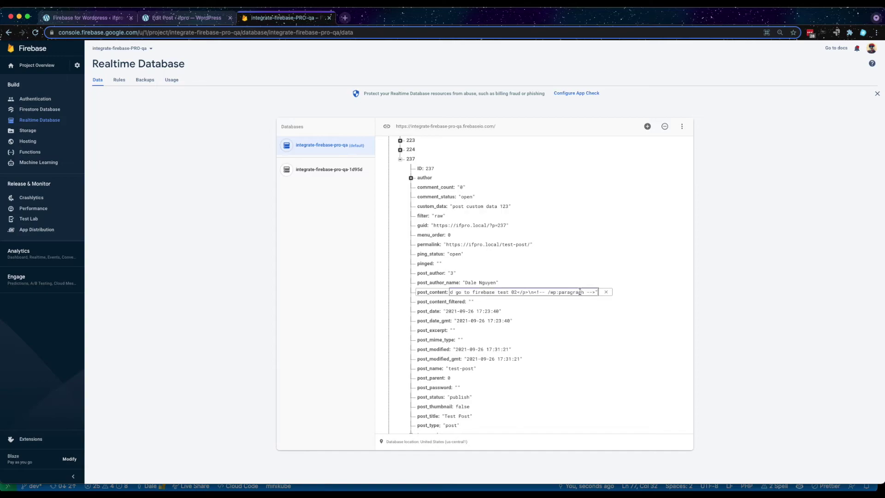
pyautogui.moveTo(497, 292); pyautogui.dragTo(523, 292)
pyautogui.click(372, 244)
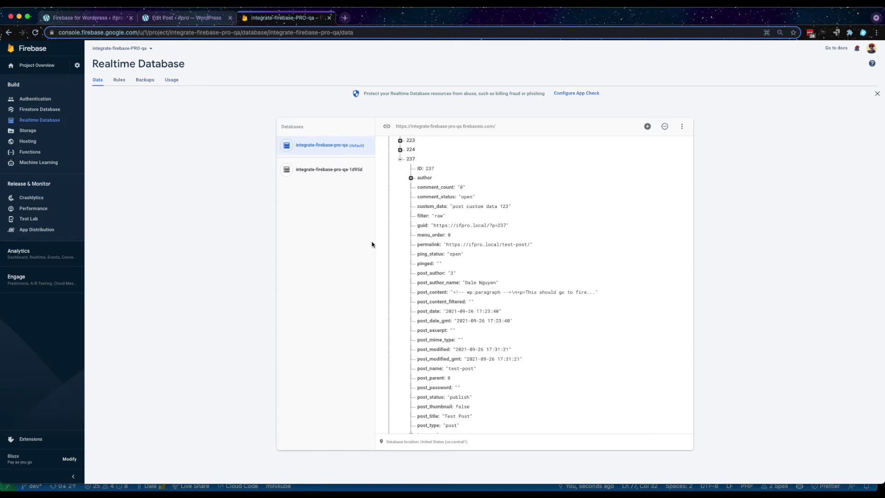
pyautogui.click(401, 159)
pyautogui.moveTo(406, 241)
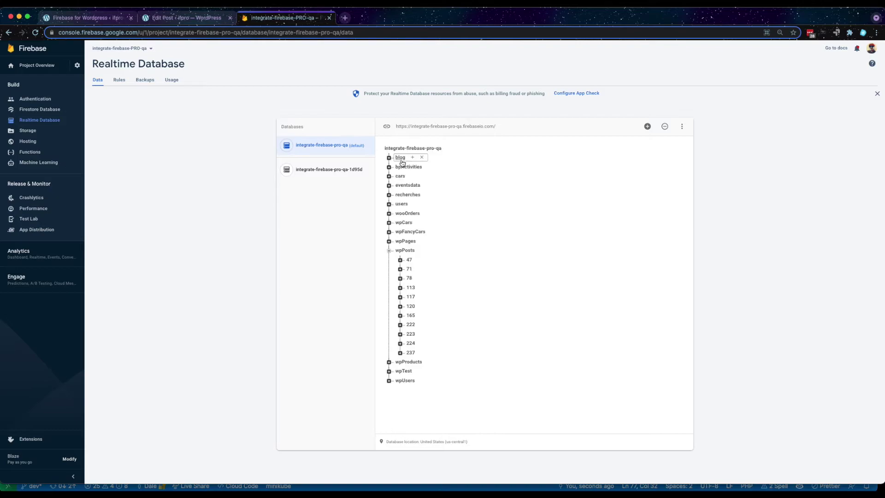
pyautogui.click(389, 240)
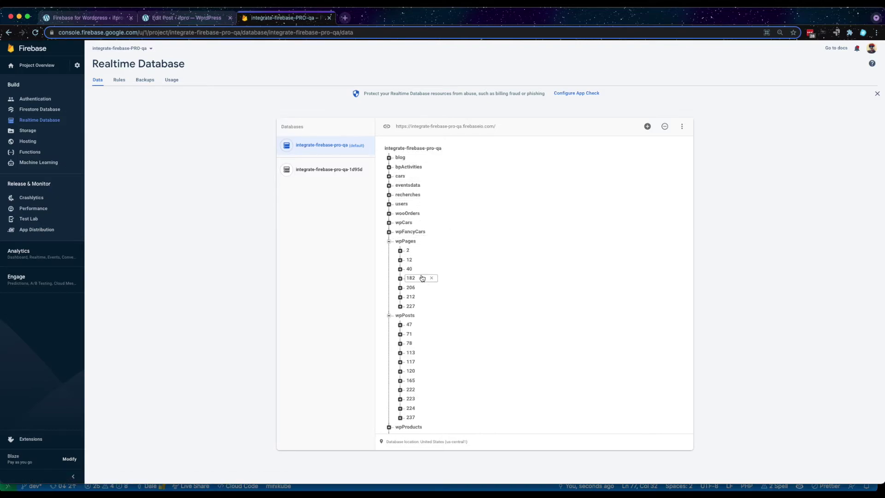
# - Open the Contact Firestore page for editing from Pages > All Pages
pyautogui.click(174, 19)
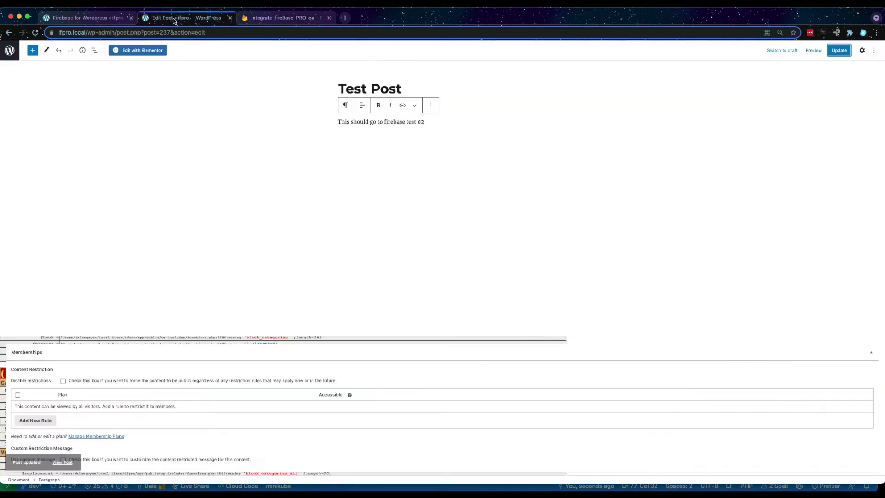
pyautogui.click(10, 50)
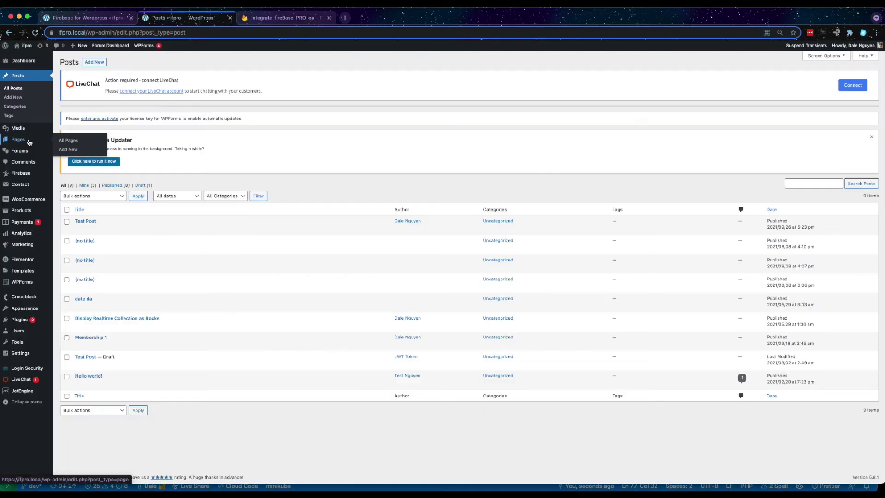
pyautogui.click(67, 141)
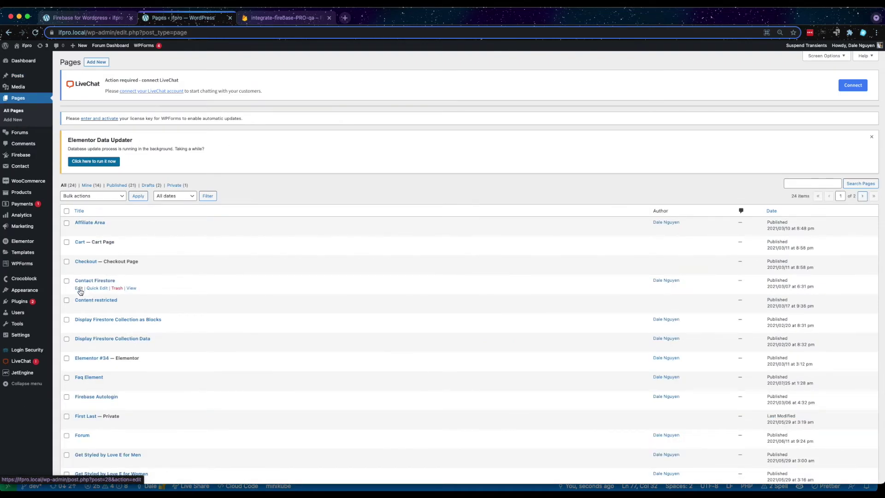
pyautogui.click(79, 291)
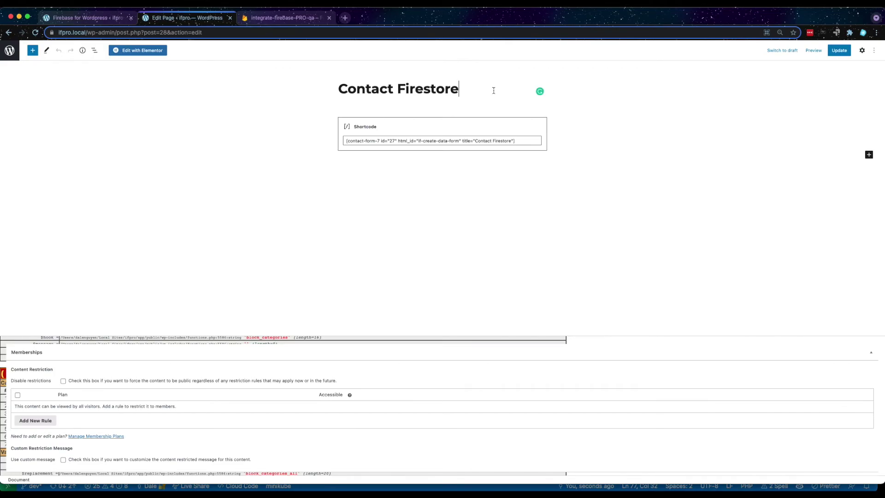
pyautogui.write(' 01')
# - Retitle the page 'Contact Firestore 01' and update it
pyautogui.click(161, 33)
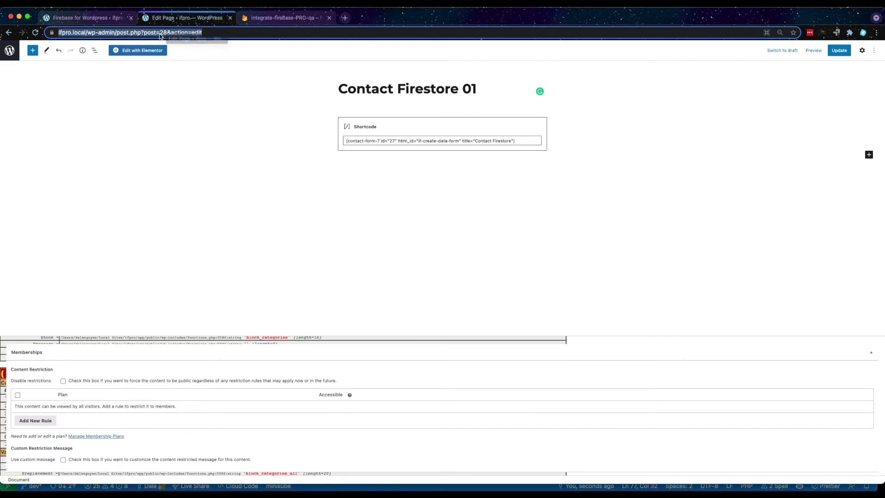
pyautogui.click(161, 33)
pyautogui.click(837, 52)
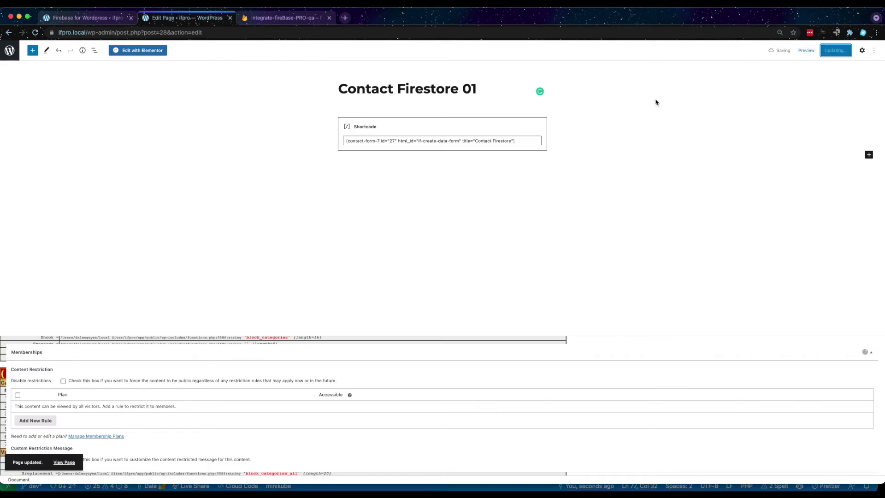
pyautogui.click(282, 19)
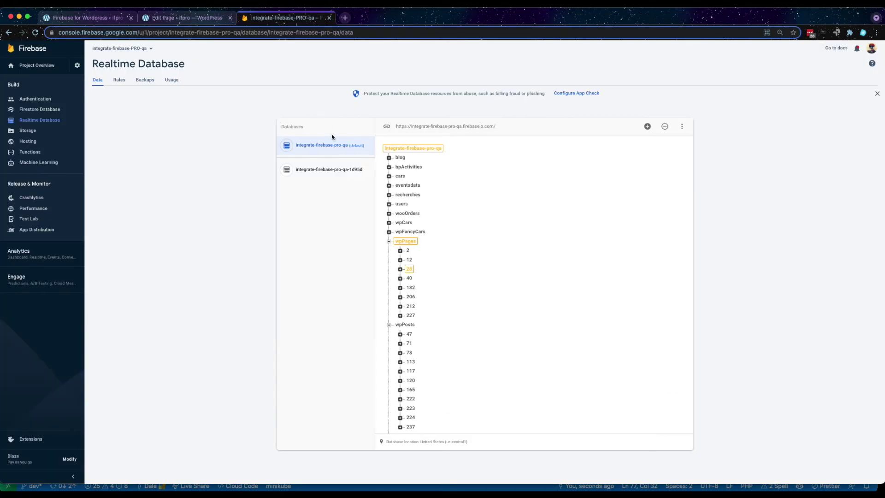
# - Expand page 28's record to confirm custom_data 'page custom data 123', then return to WordPress posts
pyautogui.click(401, 269)
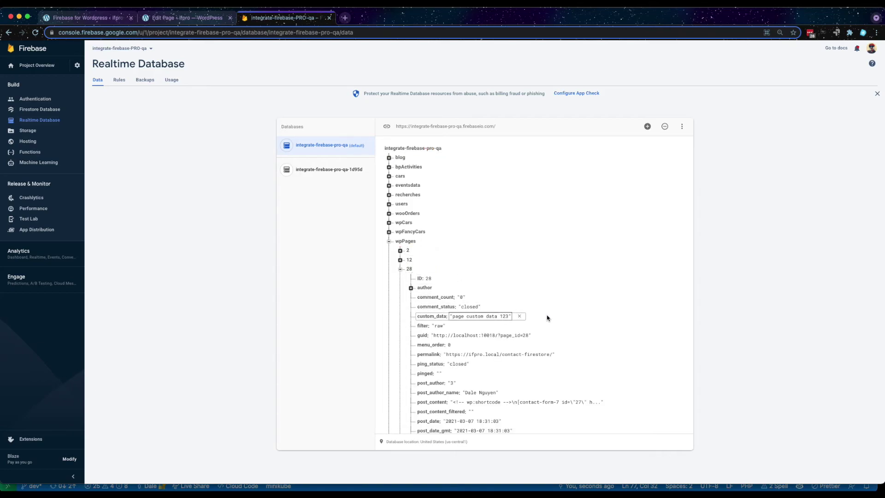
pyautogui.scroll(-1, 546, 317)
pyautogui.scroll(-2, 536, 317)
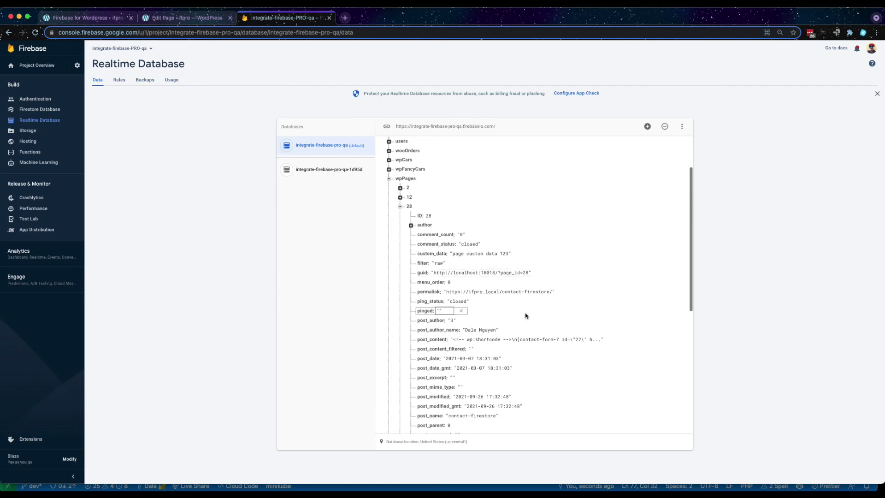
pyautogui.scroll(-1, 472, 338)
pyautogui.scroll(-1, 473, 343)
pyautogui.scroll(-1, 474, 347)
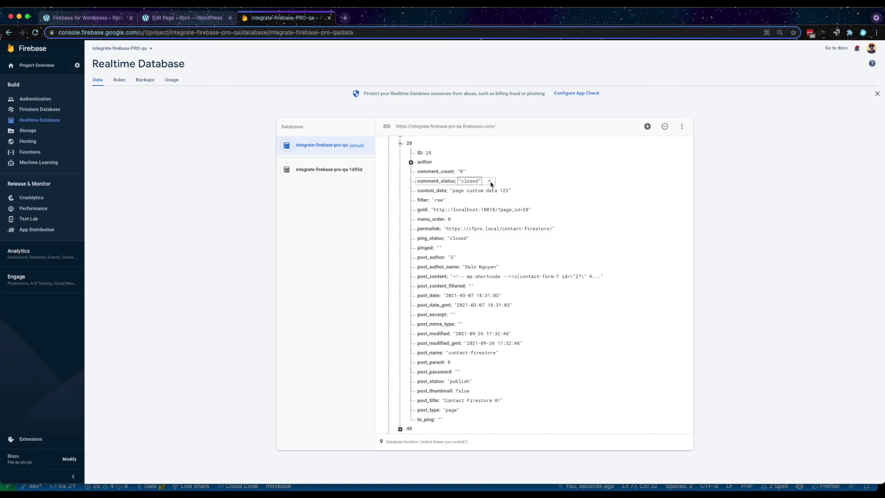
pyautogui.moveTo(449, 351)
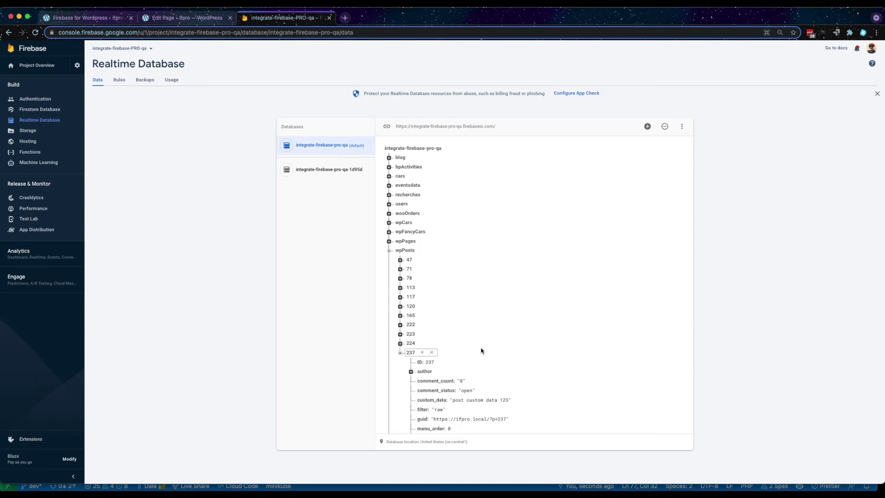
pyautogui.scroll(-1, 481, 350)
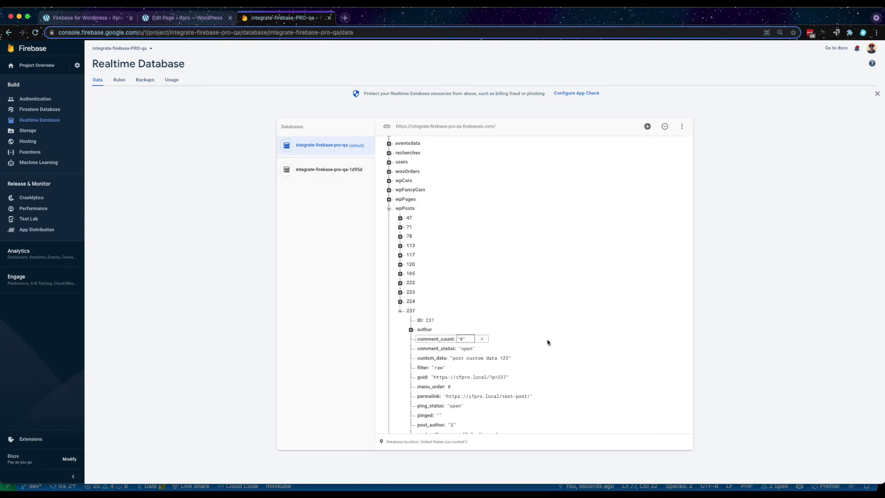
pyautogui.scroll(-1, 548, 342)
pyautogui.scroll(-1, 548, 342)
pyautogui.scroll(-1, 549, 340)
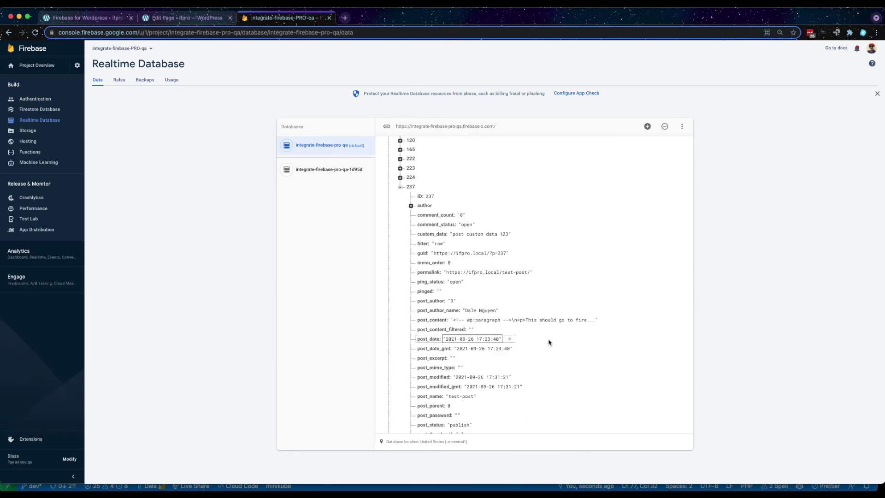
pyautogui.hotkey('ctrl', 'shift', 'Tab')
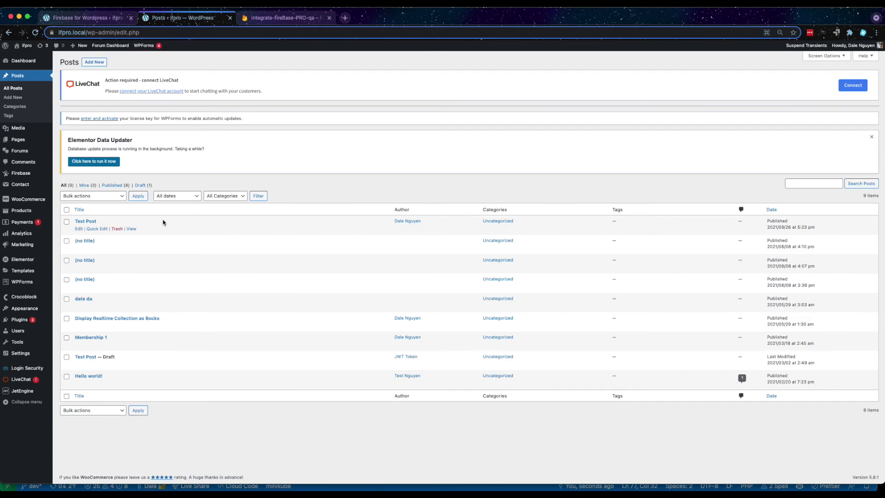
# - Trash Test Post and check that entry 237 is gone from wpPosts in Firebase
pyautogui.click(118, 232)
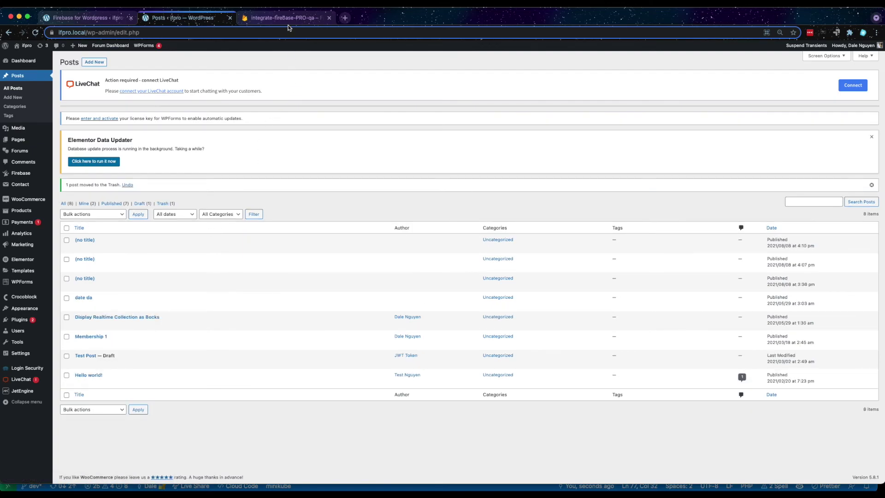
pyautogui.click(294, 21)
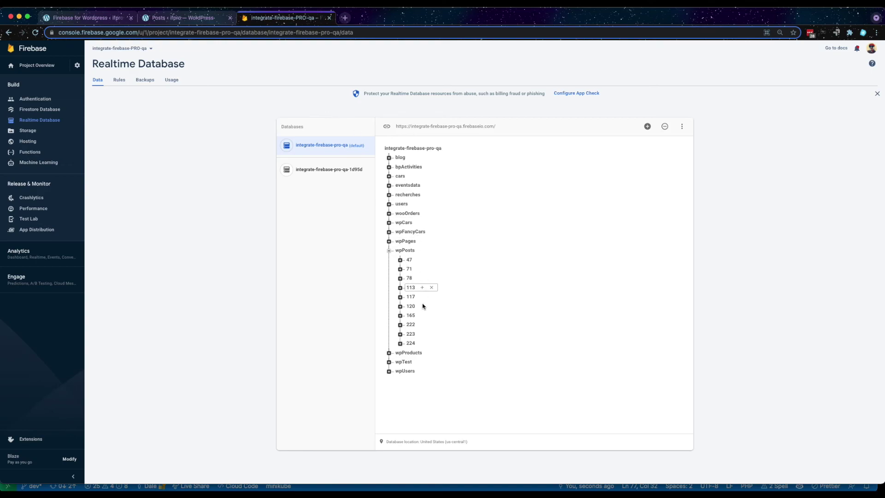
pyautogui.moveTo(410, 334)
pyautogui.click(321, 487)
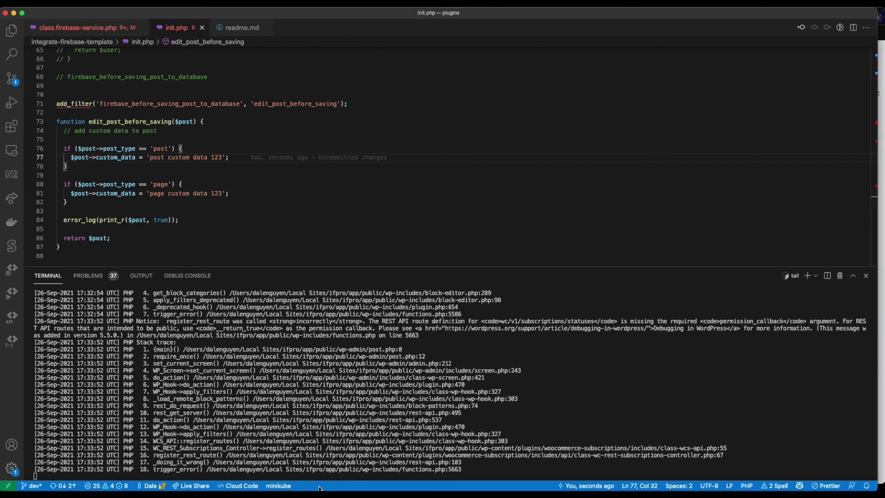